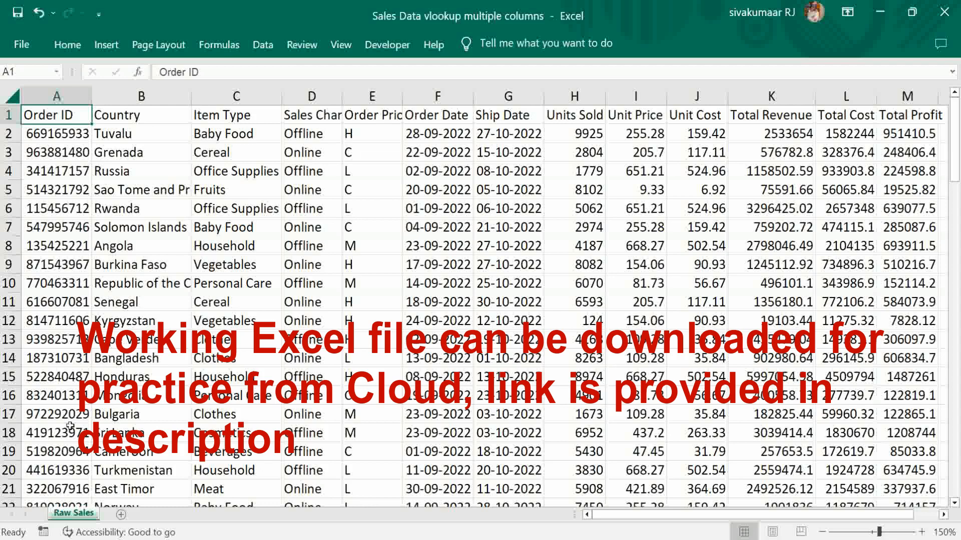
# Step: Add a new worksheet and copy the header row from Raw Sales into its first row
pyautogui.click(121, 514)
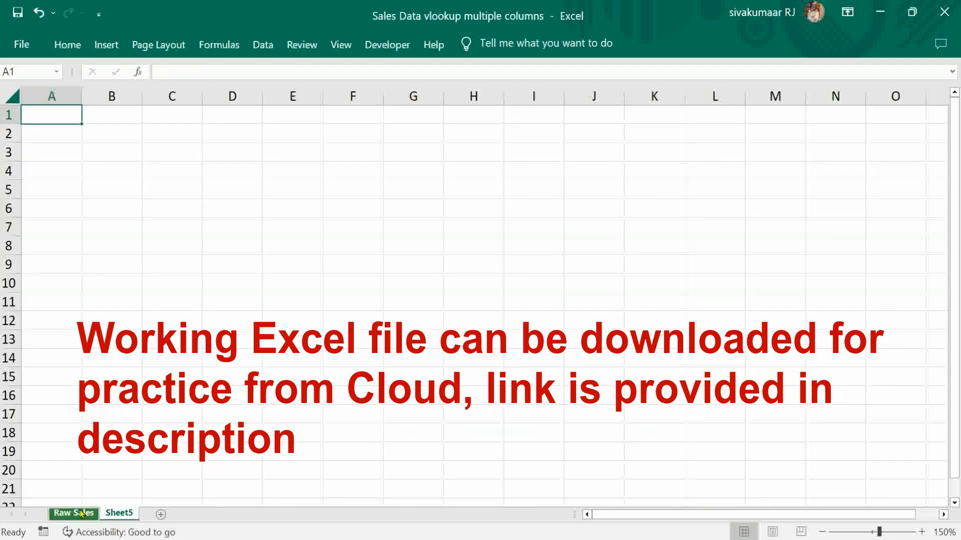
pyautogui.click(81, 513)
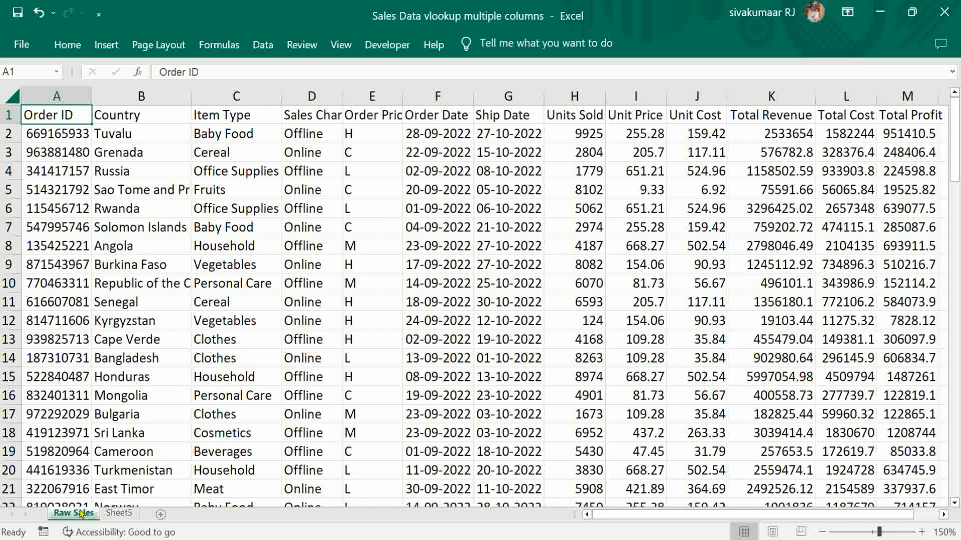
pyautogui.hotkey('shift', 'Right')
pyautogui.hotkey('shift', 'Right')
pyautogui.hotkey('shift', 'Right')
pyautogui.hotkey('shift', 'Right')
pyautogui.hotkey('shift', 'Right')
pyautogui.hotkey('shift', 'Right')
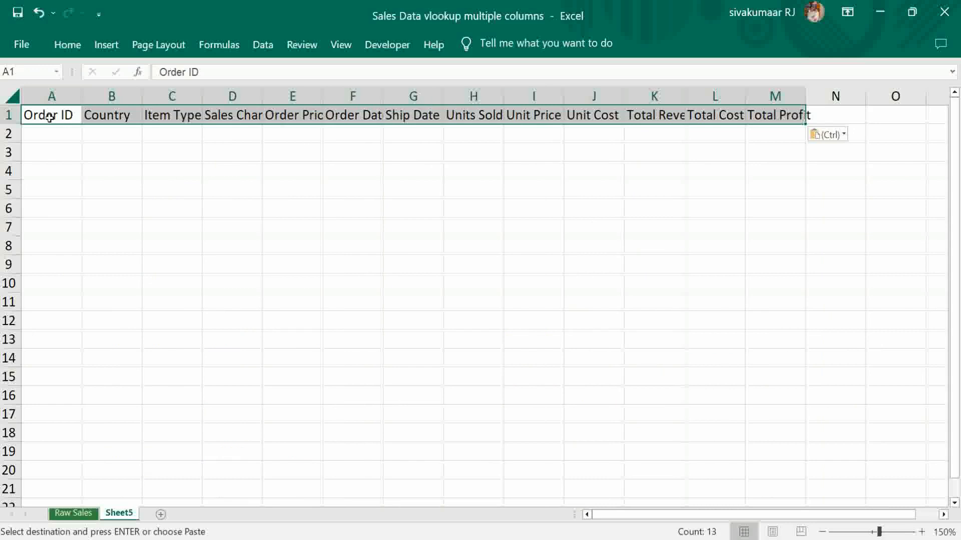
# Step: Delete the Sales Channel and Order Priority columns from the new sheet
pyautogui.click(49, 117)
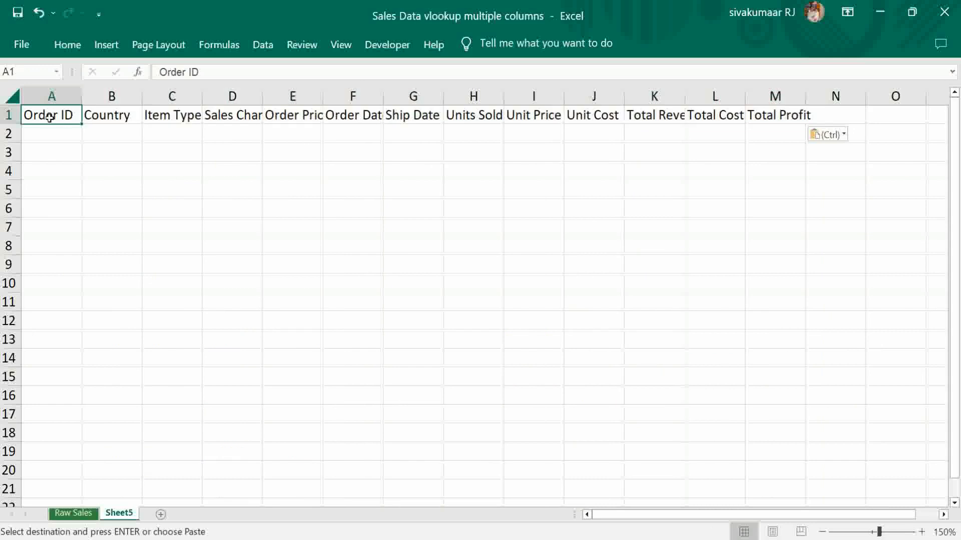
pyautogui.click(85, 118)
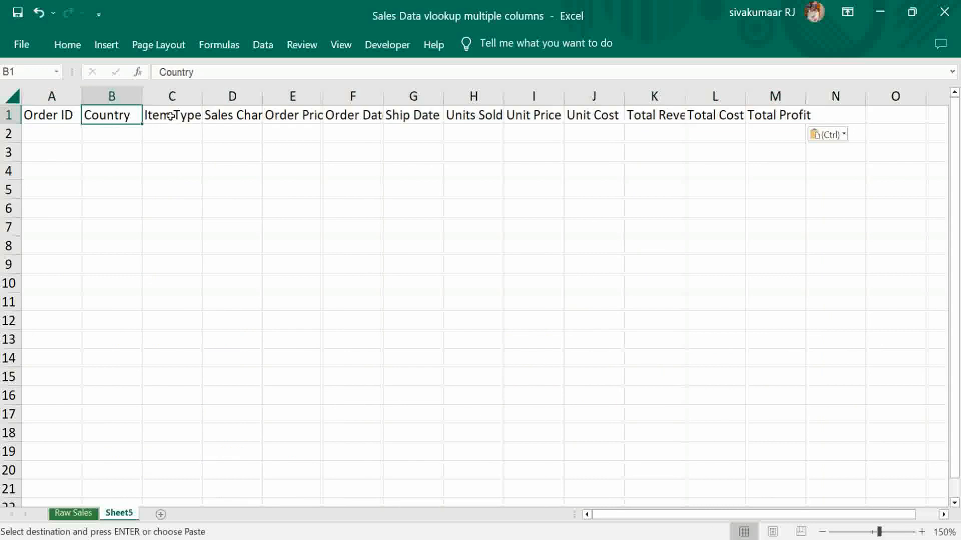
pyautogui.click(170, 116)
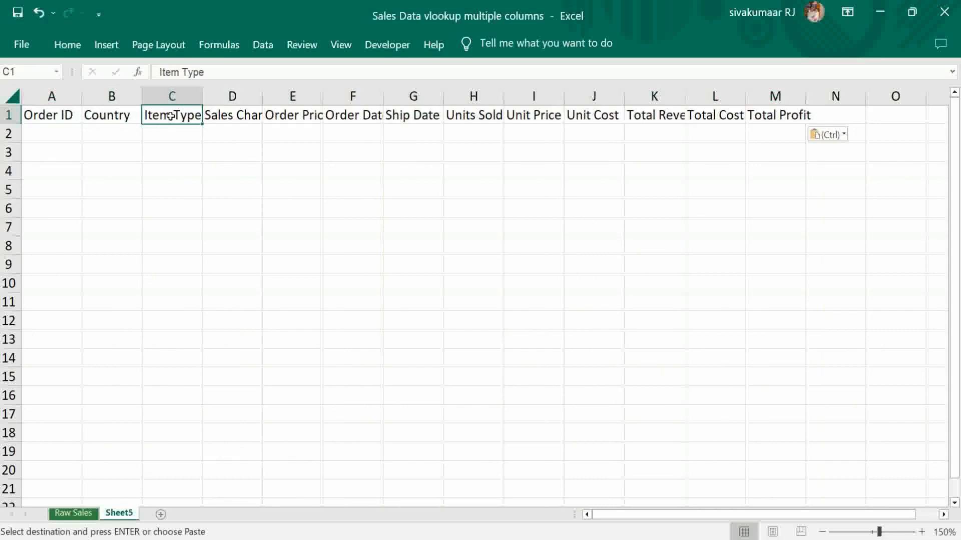
pyautogui.click(241, 115)
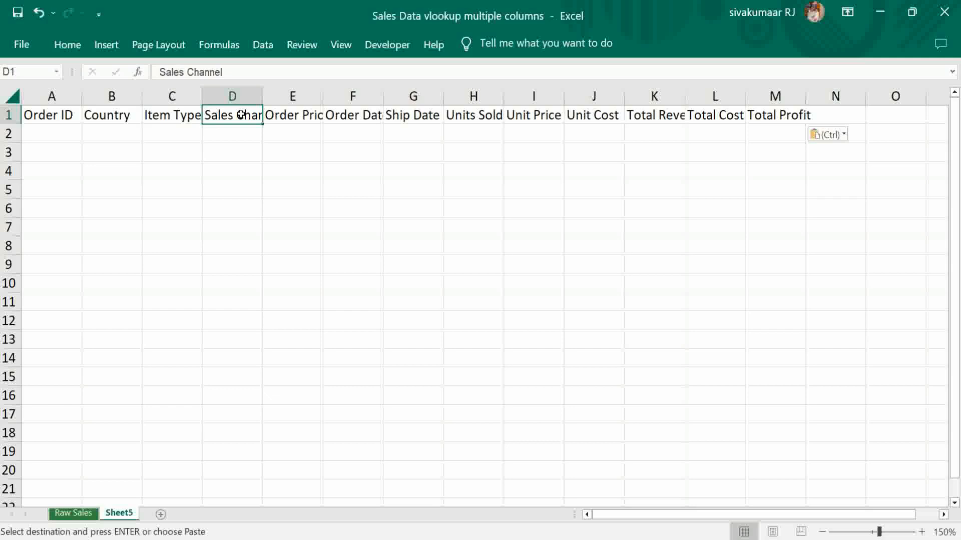
pyautogui.moveTo(241, 115); pyautogui.dragTo(290, 115)
pyautogui.click(286, 117)
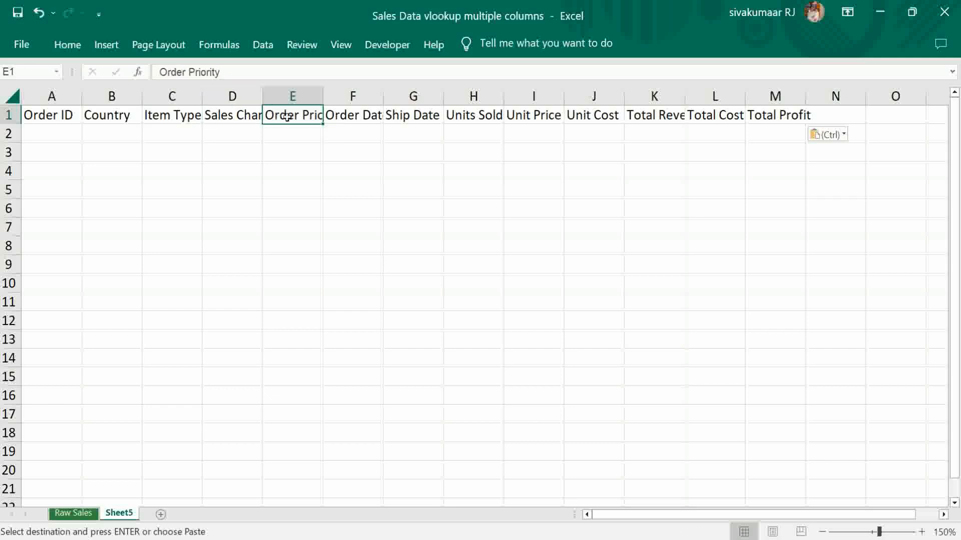
pyautogui.rightClick(232, 95)
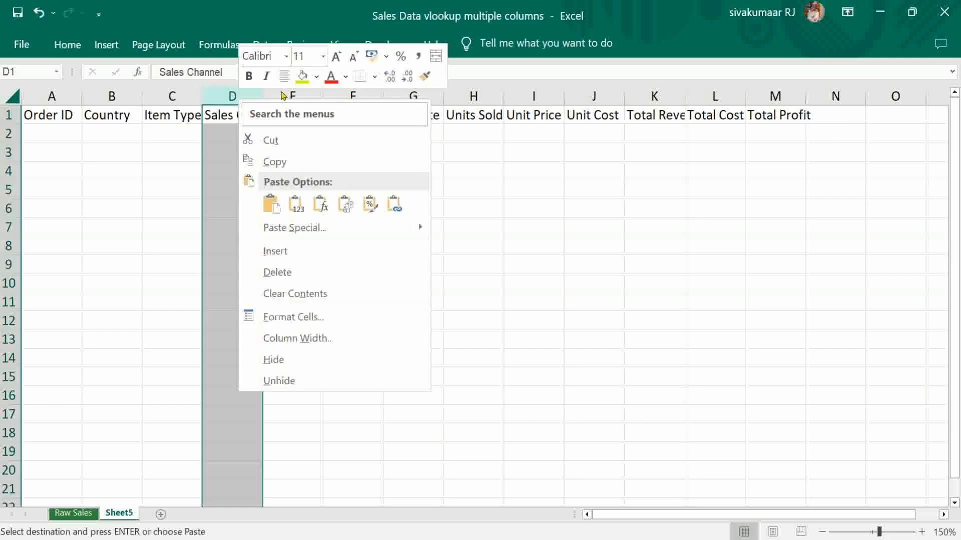
pyautogui.press('Escape')
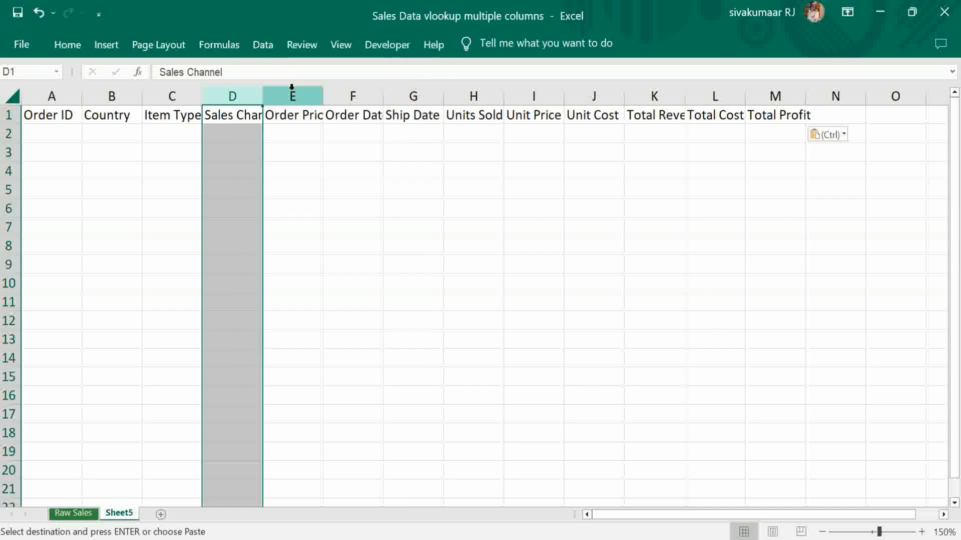
pyautogui.rightClick(245, 103)
pyautogui.click(296, 271)
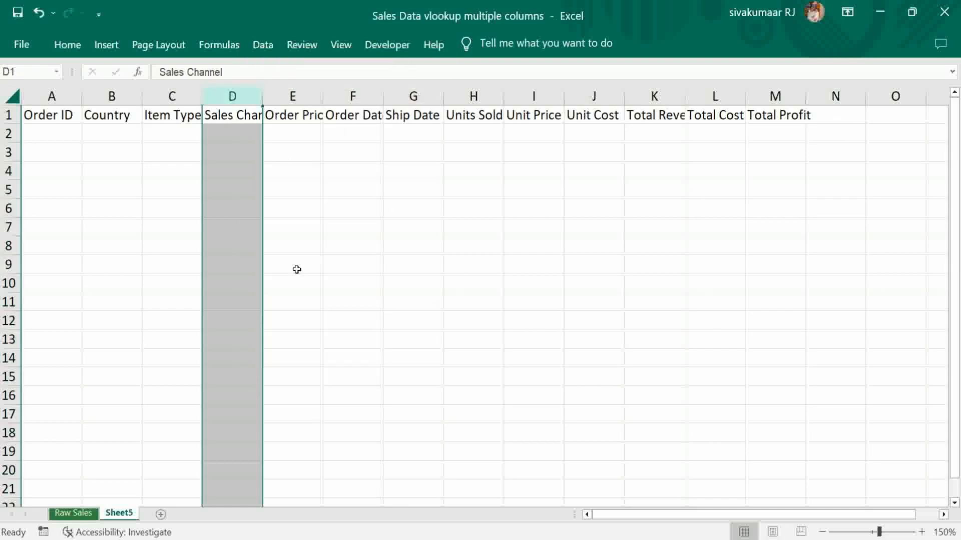
pyautogui.hotkey('ctrl', '-')
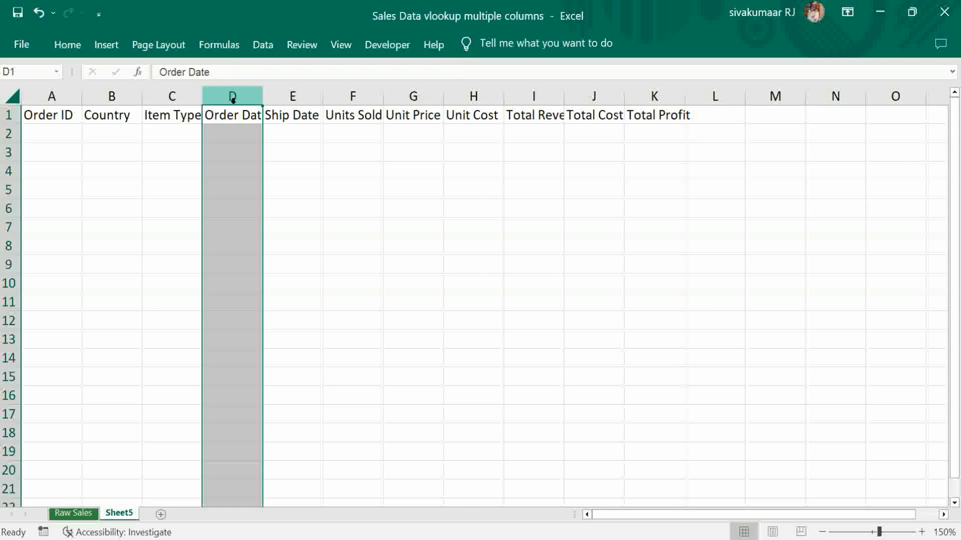
# Step: Insert a blank column before Order Date and move the Ship Date header into D1
pyautogui.rightClick(233, 100)
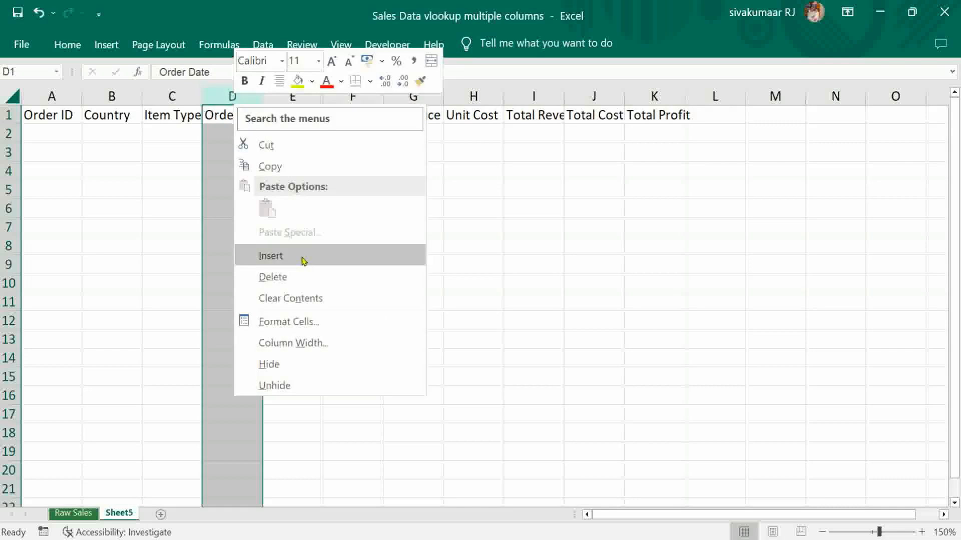
pyautogui.click(303, 260)
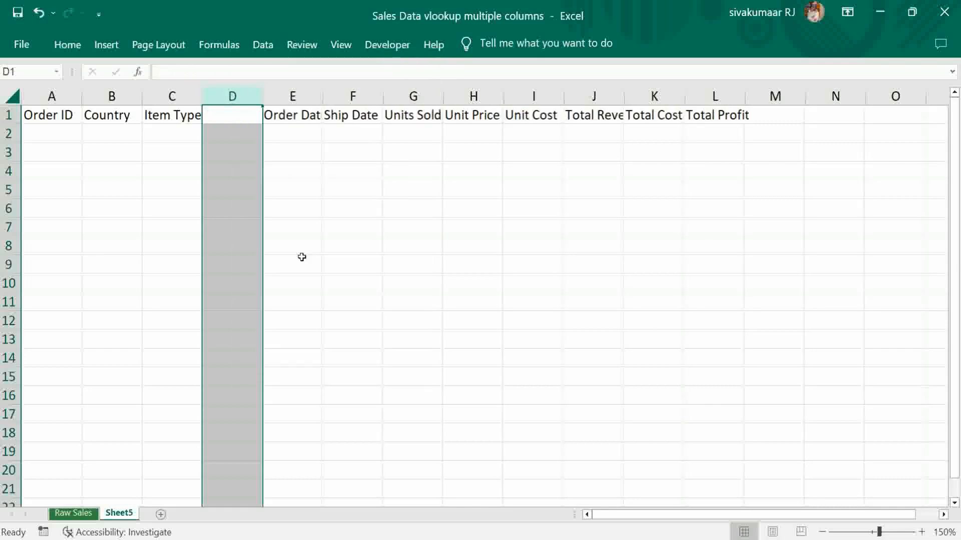
pyautogui.click(348, 116)
pyautogui.hotkey('ctrl', 'c')
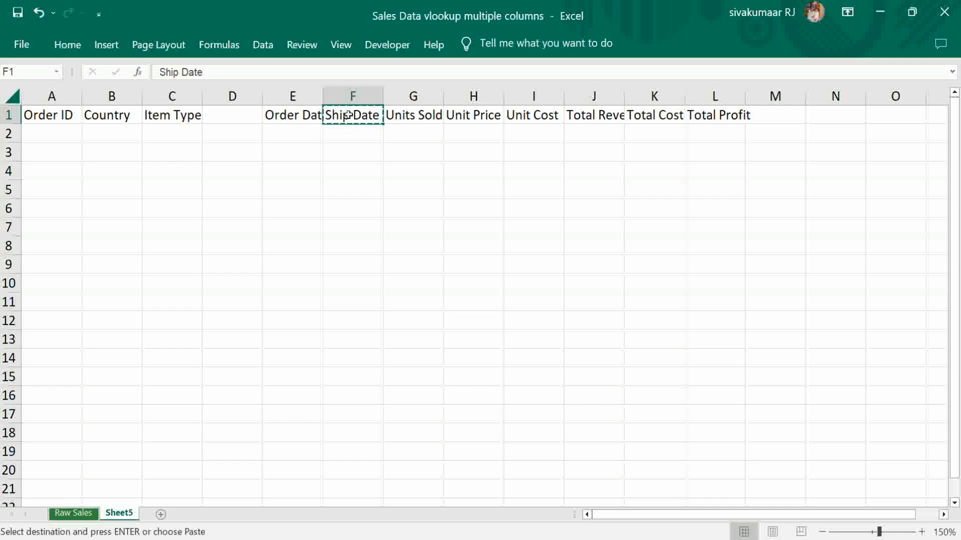
pyautogui.press('Left')
pyautogui.press('Left')
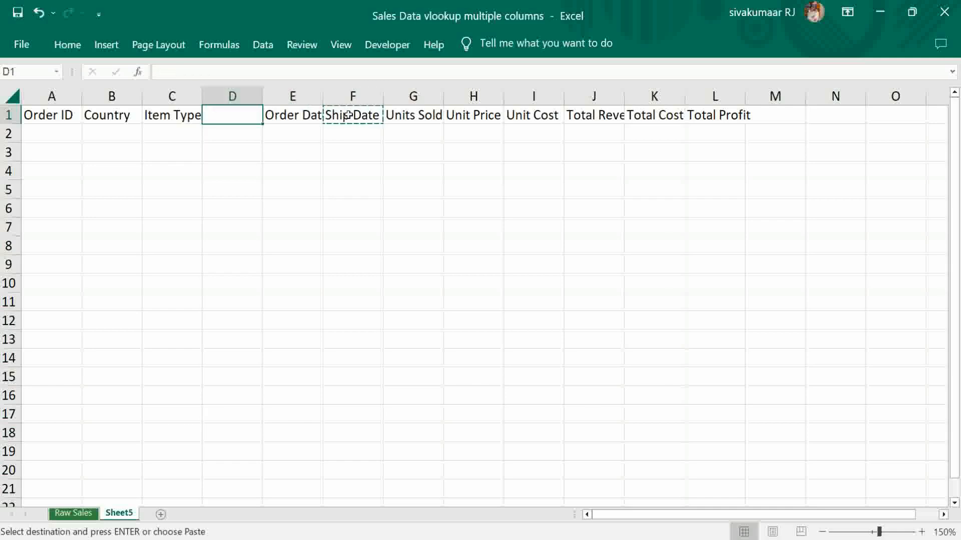
pyautogui.hotkey('ctrl', 'v')
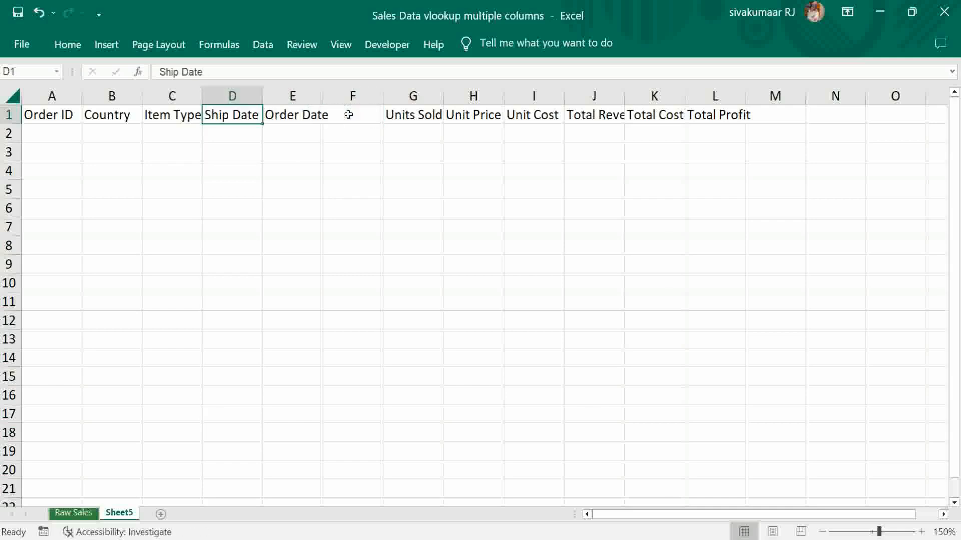
# Step: Move the Units Sold and Unit Price headers to F1:G1, directly after Order Date
pyautogui.click(348, 115)
pyautogui.press('Right')
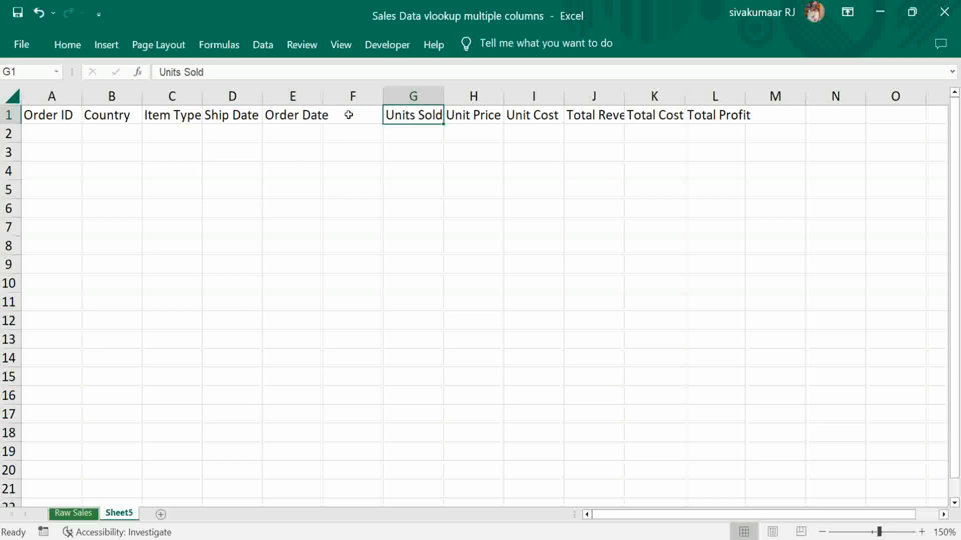
pyautogui.hotkey('shift', 'Right')
pyautogui.hotkey('ctrl', 'x')
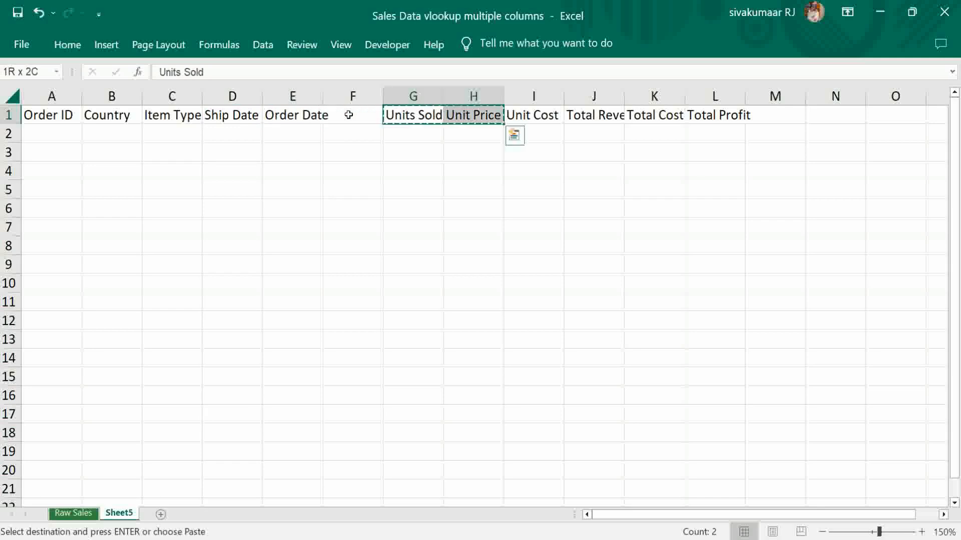
pyautogui.press('Left')
pyautogui.hotkey('ctrl', 'v')
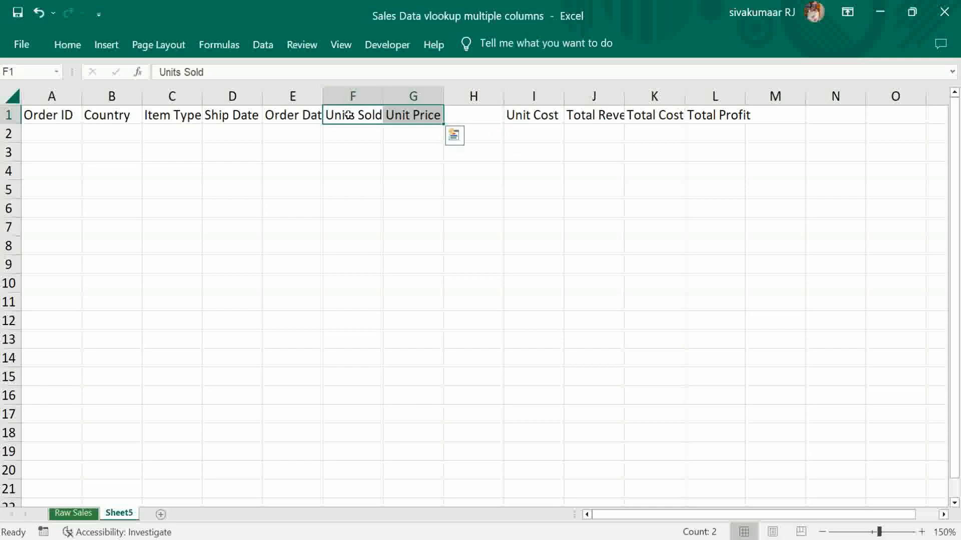
# Step: Move the Total Revenue header to H1, directly after Unit Price
pyautogui.press('Right')
pyautogui.press('Right')
pyautogui.press('Right')
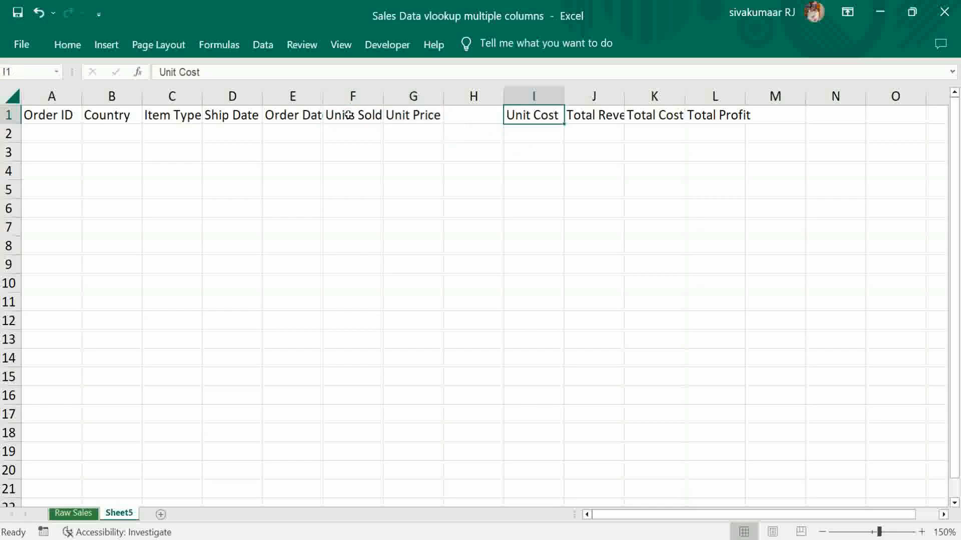
pyautogui.press('Right')
pyautogui.hotkey('ctrl', 'x')
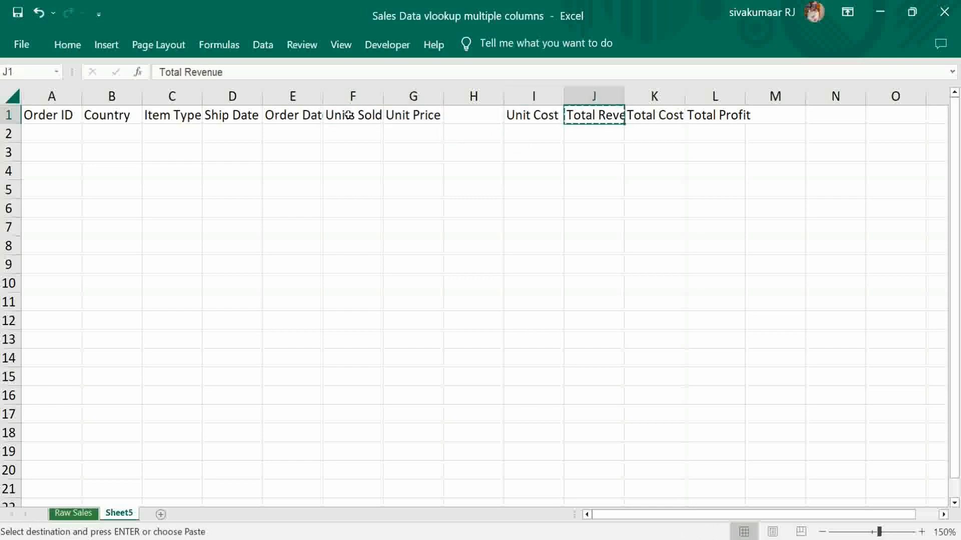
pyautogui.press('Left')
pyautogui.press('Left')
pyautogui.hotkey('ctrl', 'v')
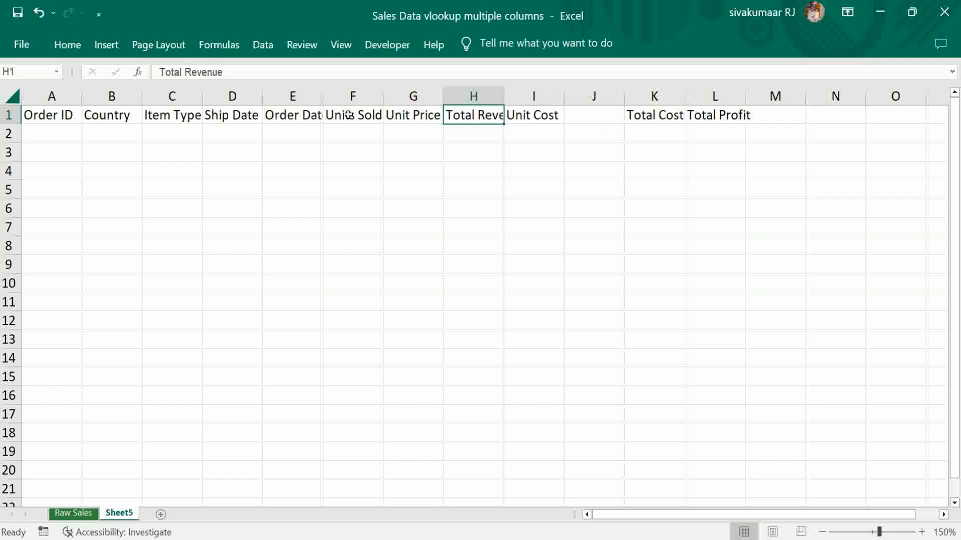
# Step: Remove the leftover Unit Cost, Total Cost and Total Profit headers after Total Revenue, including the blank cell between them
pyautogui.press('Right')
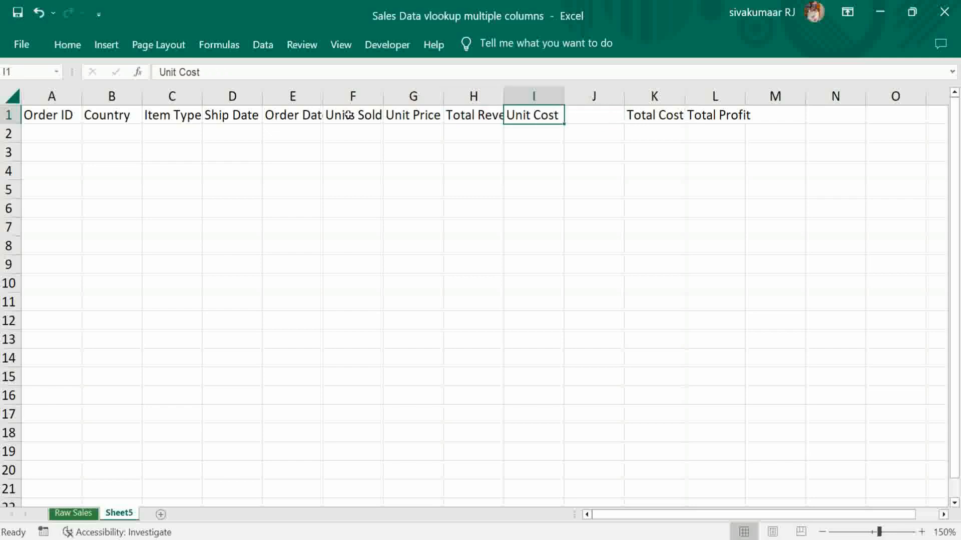
pyautogui.hotkey('shift', 'Right')
pyautogui.hotkey('shift', 'Right')
pyautogui.hotkey('shift', 'Right')
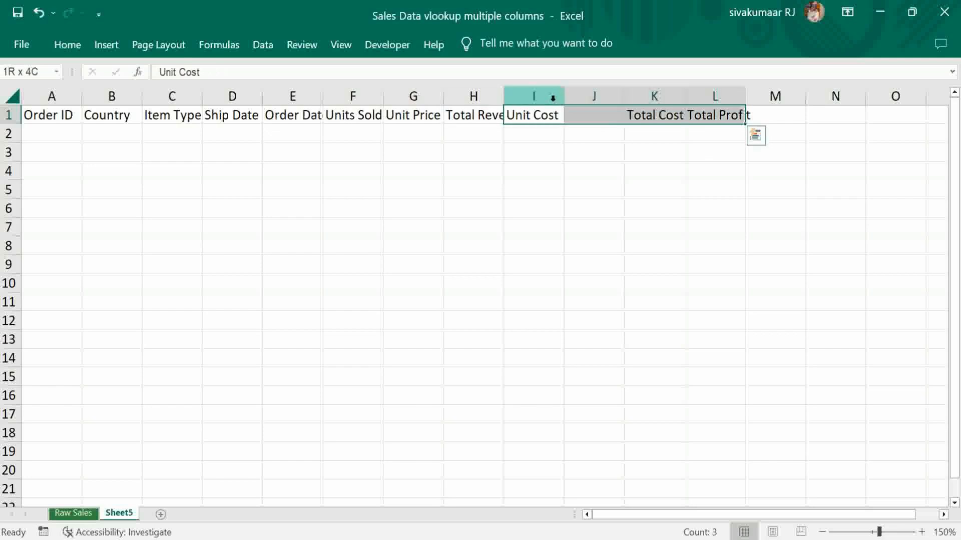
pyautogui.rightClick(552, 97)
pyautogui.click(583, 273)
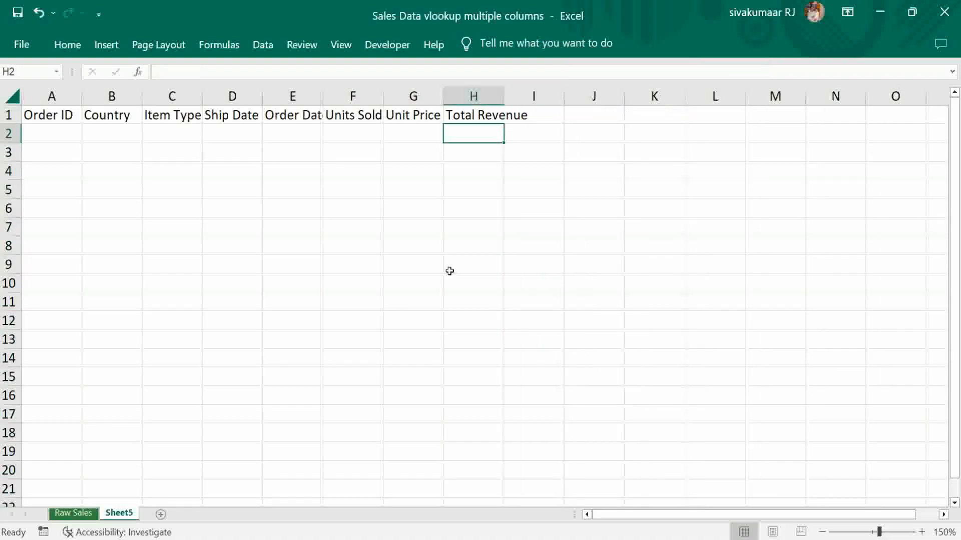
# Step: Begin a VLOOKUP formula over the range A2:H2 with 'Raw Sales'!A2 as the lookup value
pyautogui.press('Up')
pyautogui.press('Left')
pyautogui.press('Left')
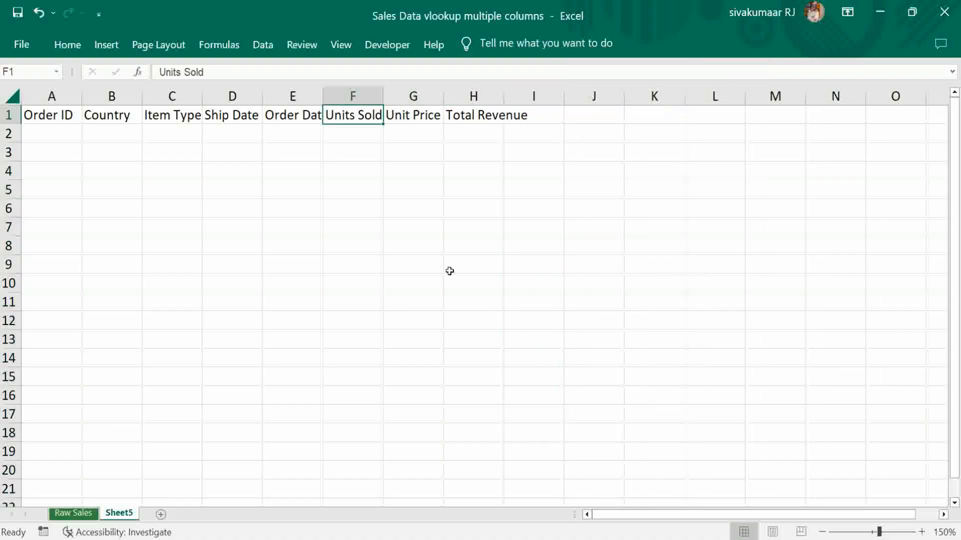
pyautogui.hotkey('ctrl', 'Left')
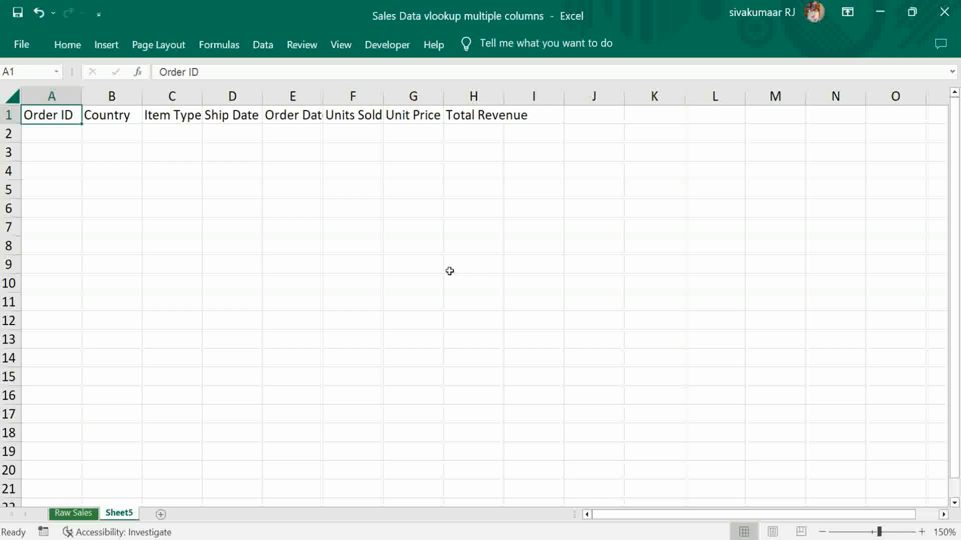
pyautogui.press('Down')
pyautogui.hotkey('shift', 'Right')
pyautogui.hotkey('shift', 'Right')
pyautogui.hotkey('shift', 'Right')
pyautogui.hotkey('shift', 'Right')
pyautogui.hotkey('shift', 'Right')
pyautogui.hotkey('shift', 'Right')
pyautogui.hotkey('shift', 'Right')
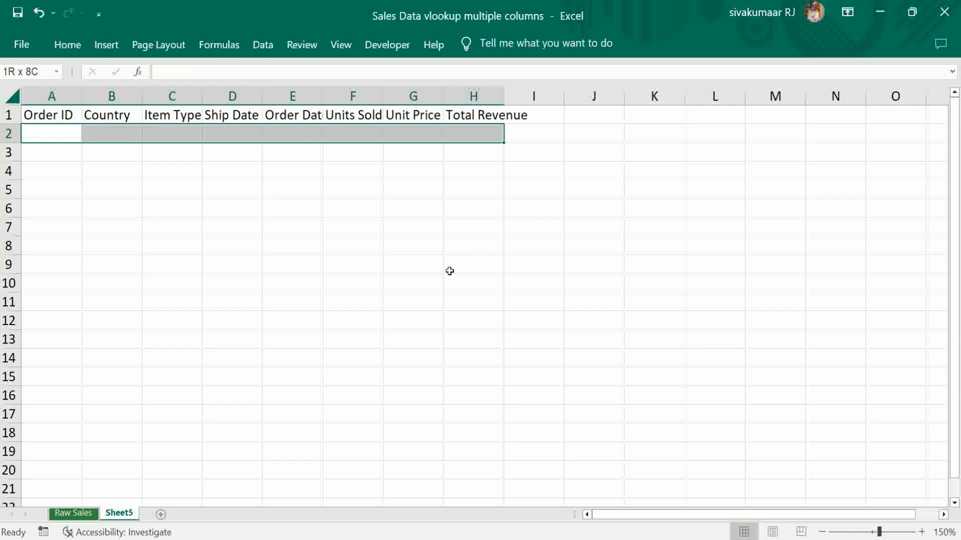
pyautogui.write('=VLOOKUP(')
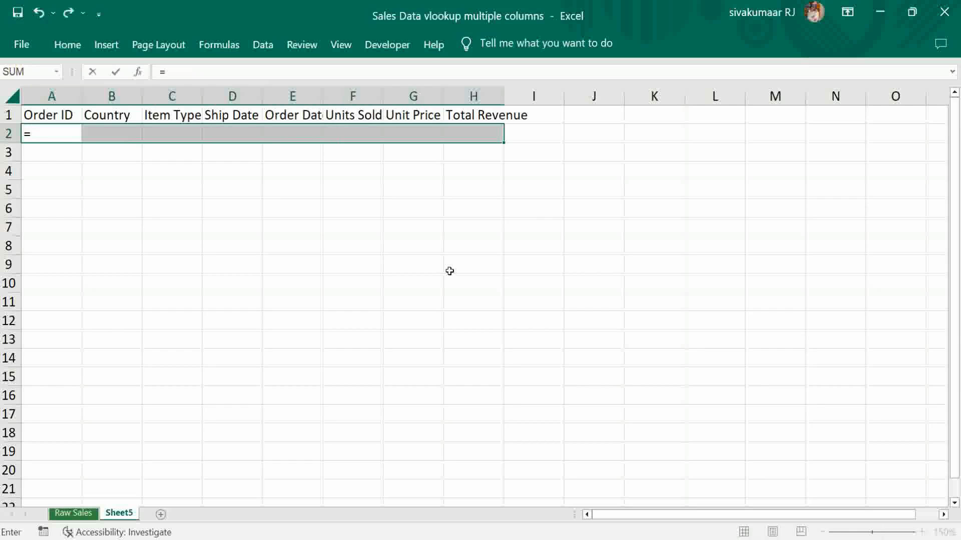
pyautogui.hotkey('ctrl', 'pageup')
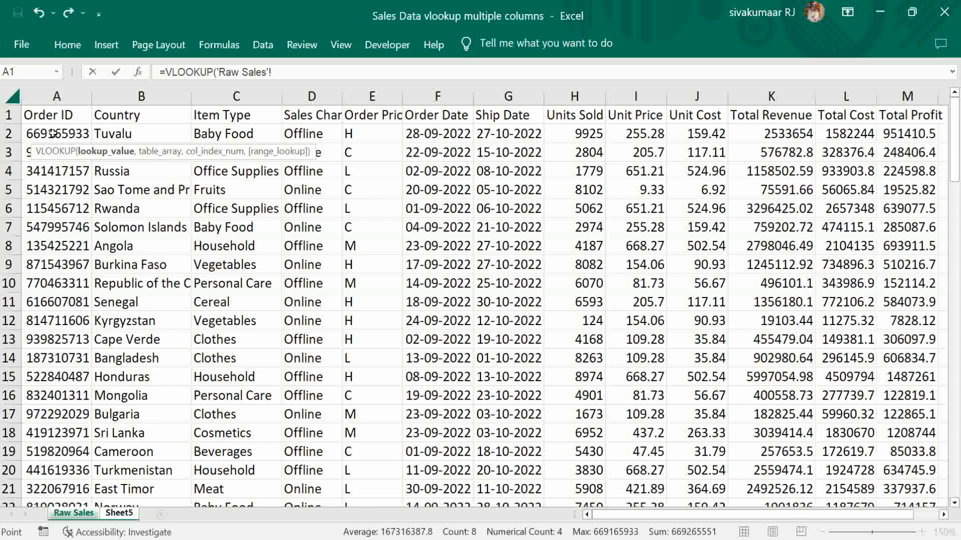
pyautogui.click(53, 133)
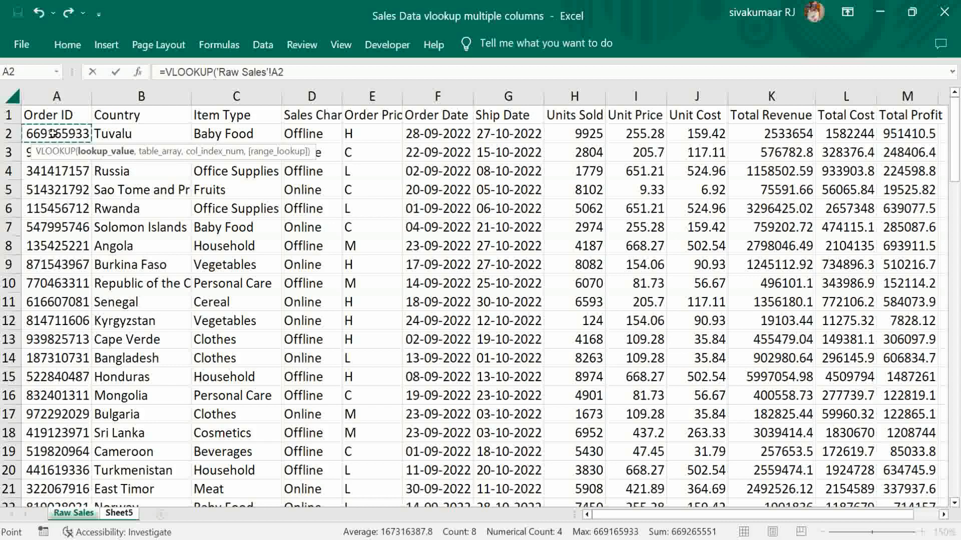
pyautogui.write(',')
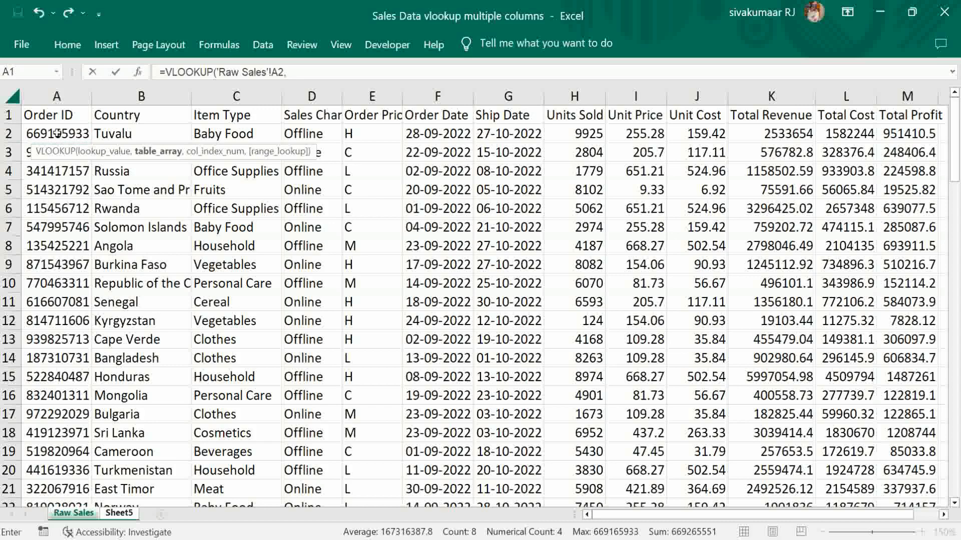
# Step: Set the VLOOKUP table array to the absolute range 'Raw Sales'!$A$2:$K$99, covering Order ID through Total Revenue
pyautogui.click(58, 134)
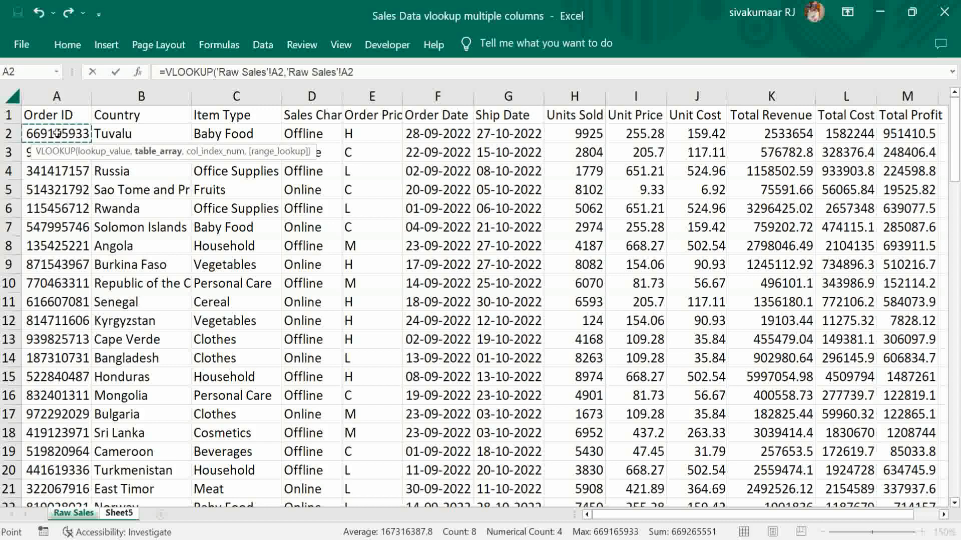
pyautogui.hotkey('shift', 'Right')
pyautogui.hotkey('shift', 'Right')
pyautogui.hotkey('shift', 'Right')
pyautogui.hotkey('shift', 'Right')
pyautogui.hotkey('shift', 'Right')
pyautogui.hotkey('shift', 'Right')
pyautogui.hotkey('shift', 'Right')
pyautogui.hotkey('shift', 'Right')
pyautogui.hotkey('shift', 'Right')
pyautogui.hotkey('shift', 'Right')
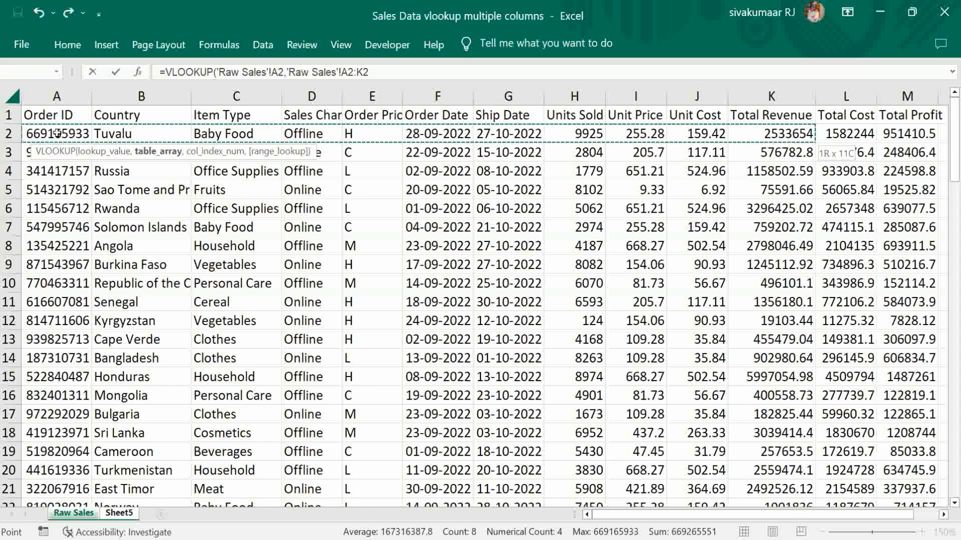
pyautogui.hotkey('ctrl', 'shift', 'Down')
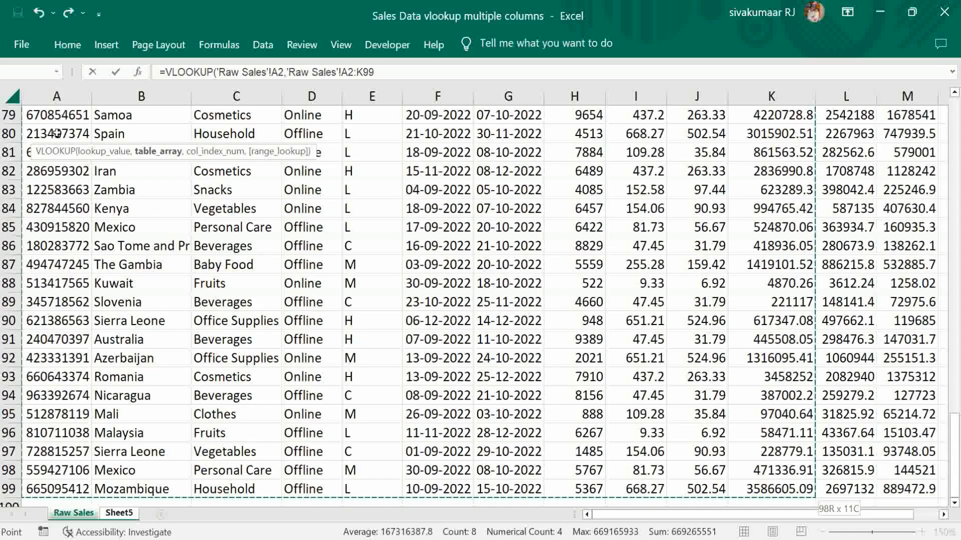
pyautogui.press('F4')
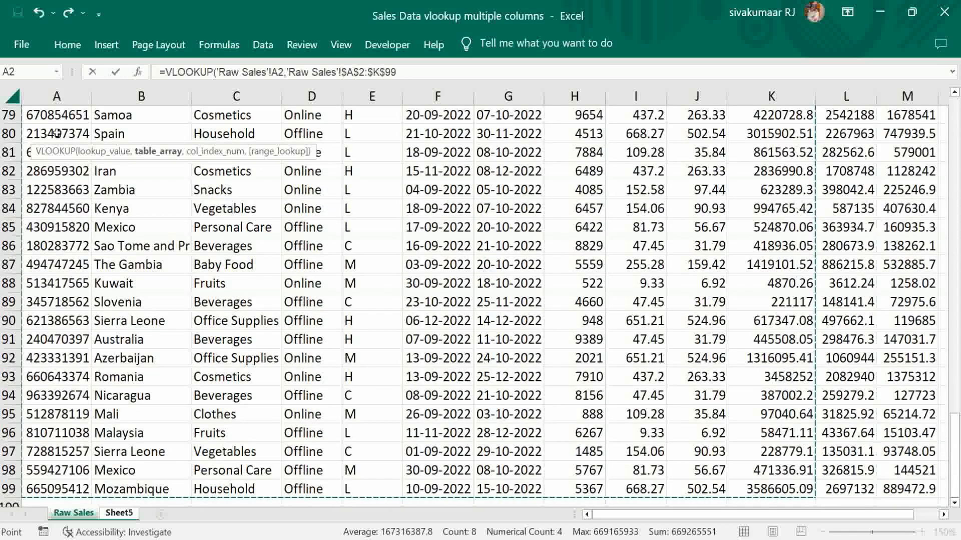
pyautogui.write(',')
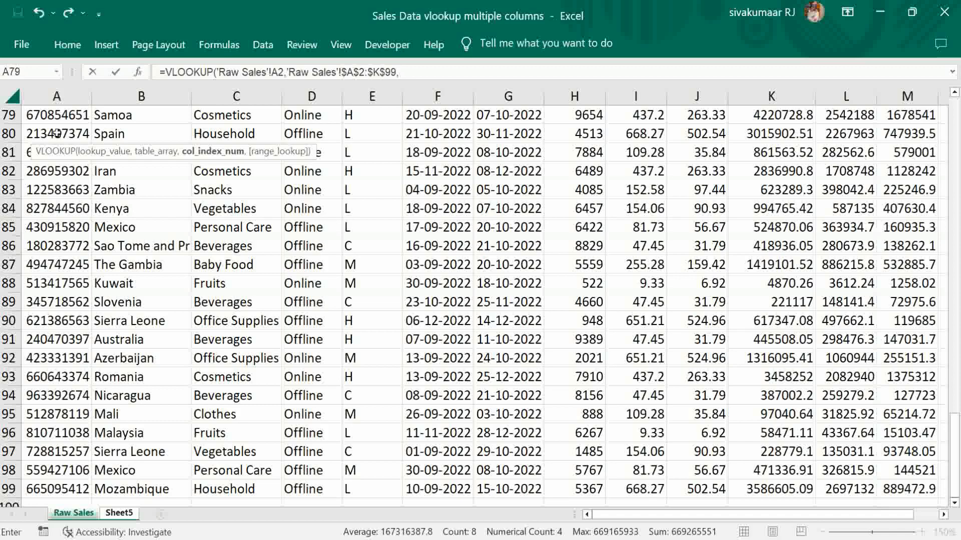
# Step: Enter the array constant {1,2,3,7,6,8,9,11} as the VLOOKUP column index number
pyautogui.write('{1,')
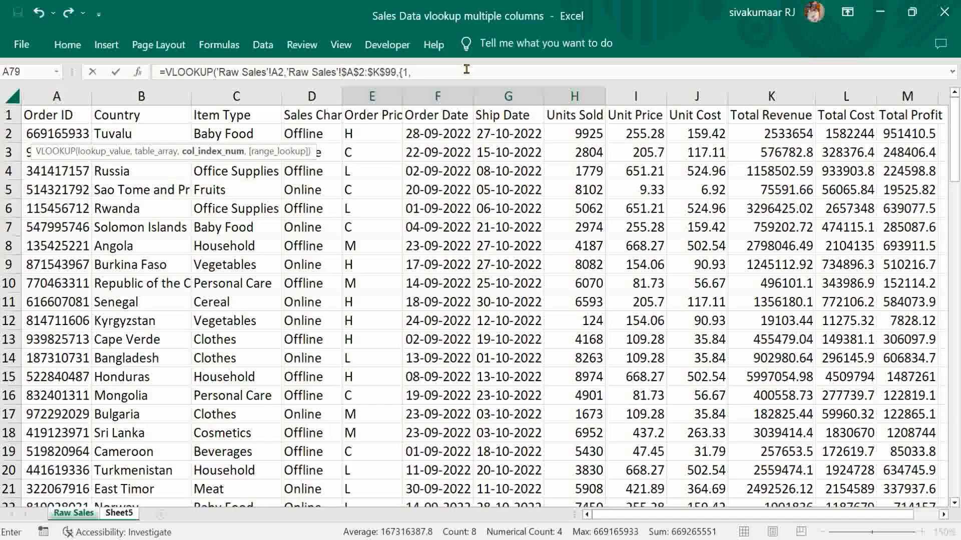
pyautogui.click(437, 71)
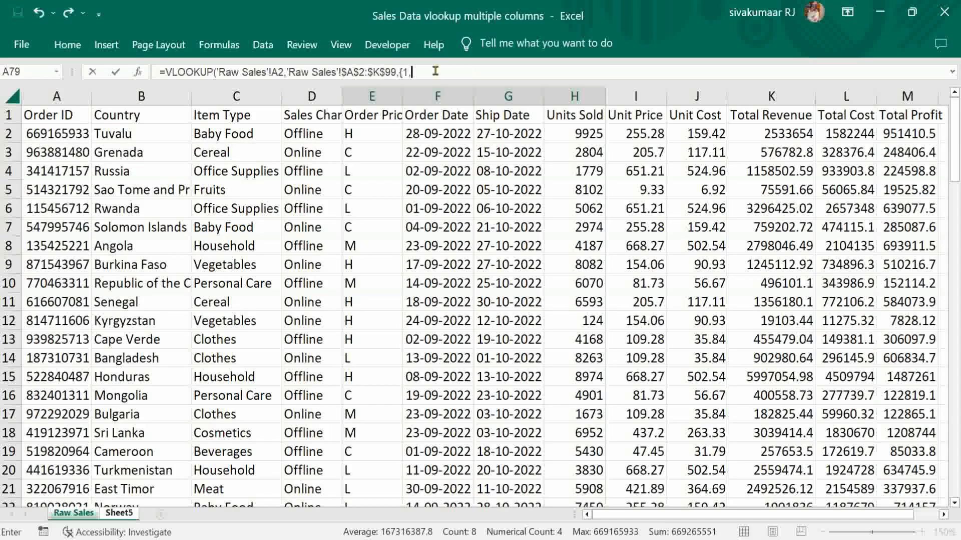
pyautogui.write('2')
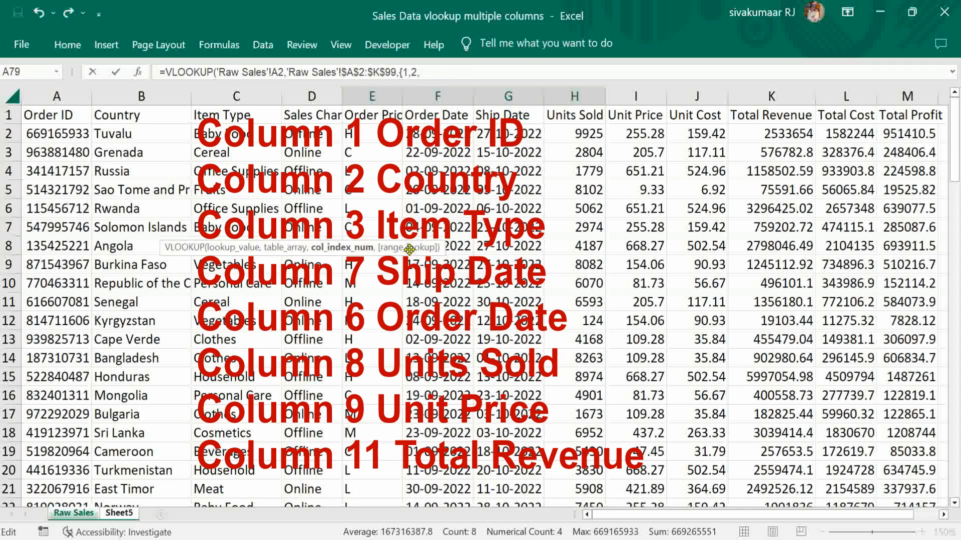
pyautogui.write(',3,')
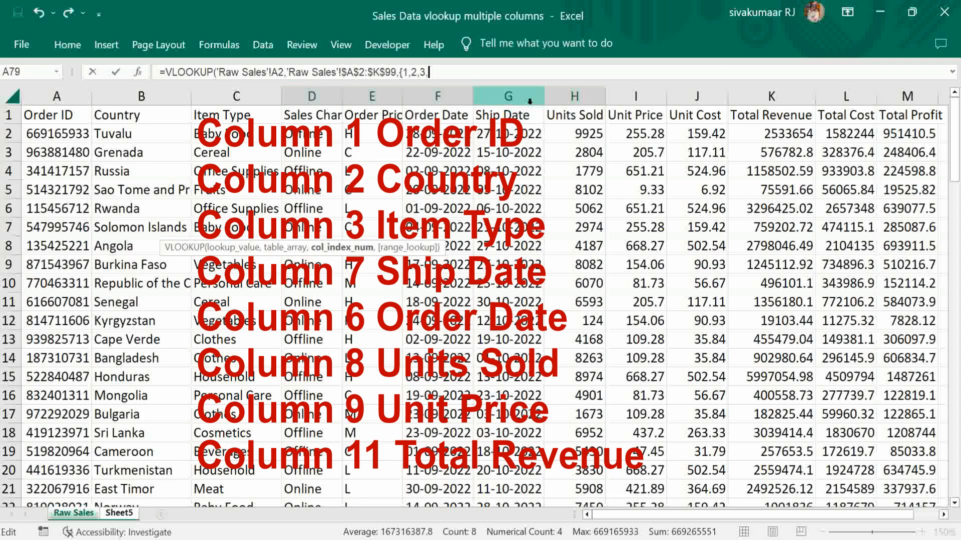
pyautogui.write('7,6,')
pyautogui.write('8,')
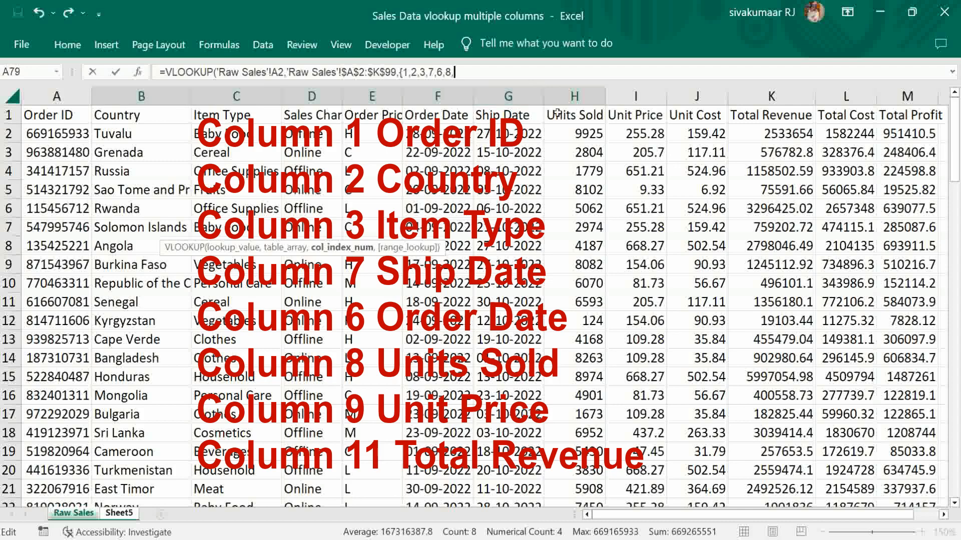
pyautogui.write('9,')
pyautogui.write('11}')
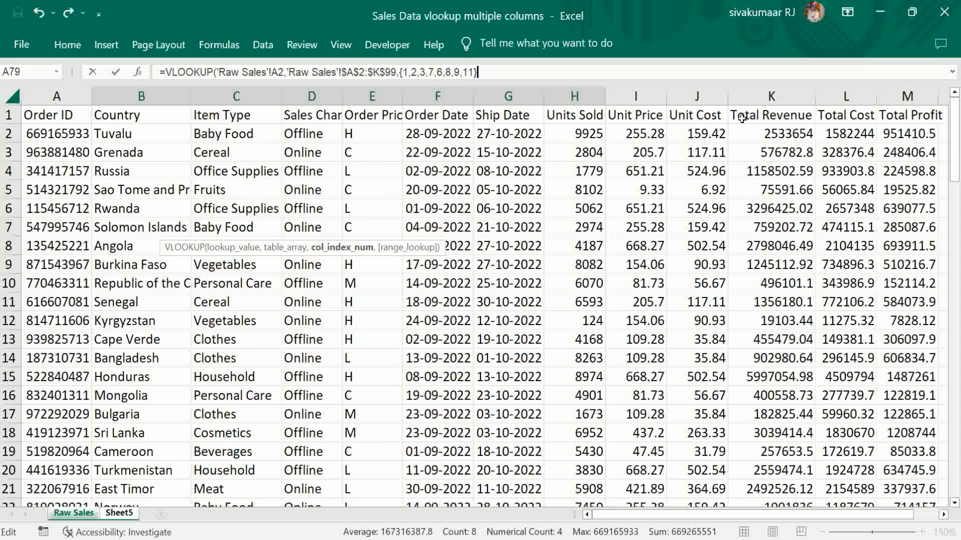
# Step: Finish the VLOOKUP with exact match 0 as an array formula across A2:H2, and fill it down to row 99
pyautogui.write(',')
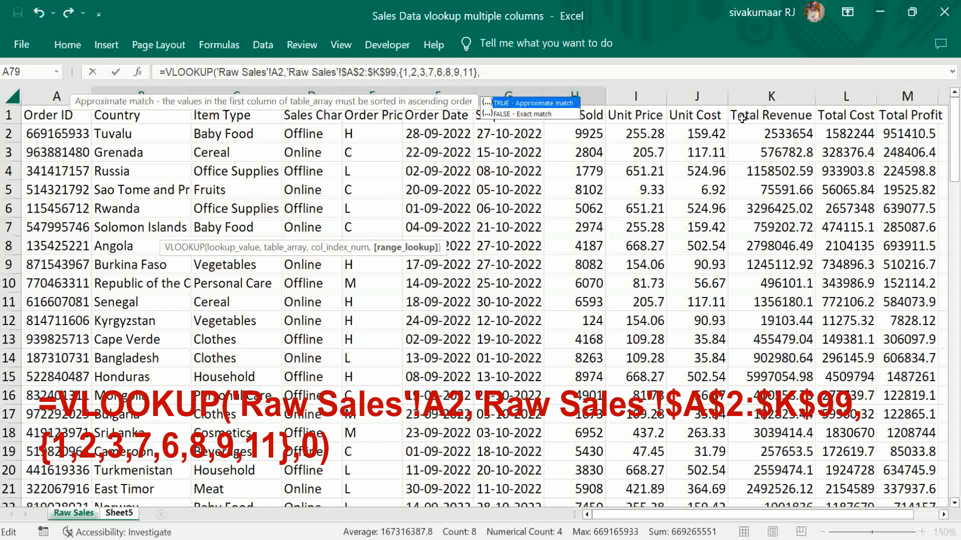
pyautogui.write(')')
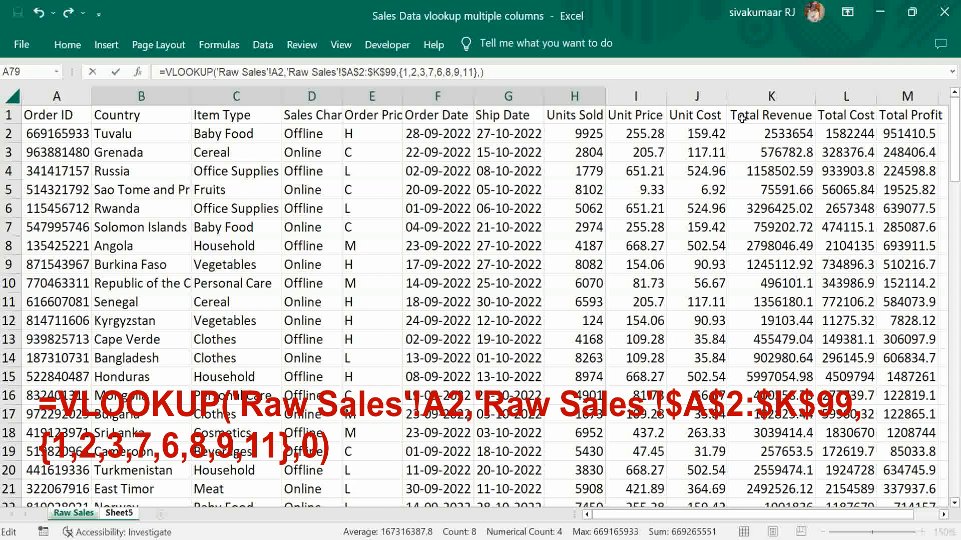
pyautogui.press('BackSpace')
pyautogui.write('0')
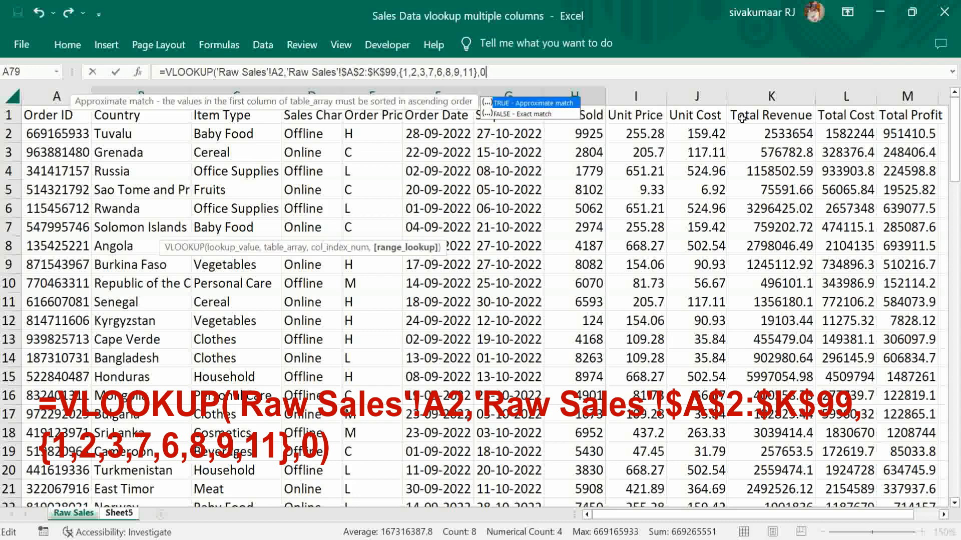
pyautogui.write(')')
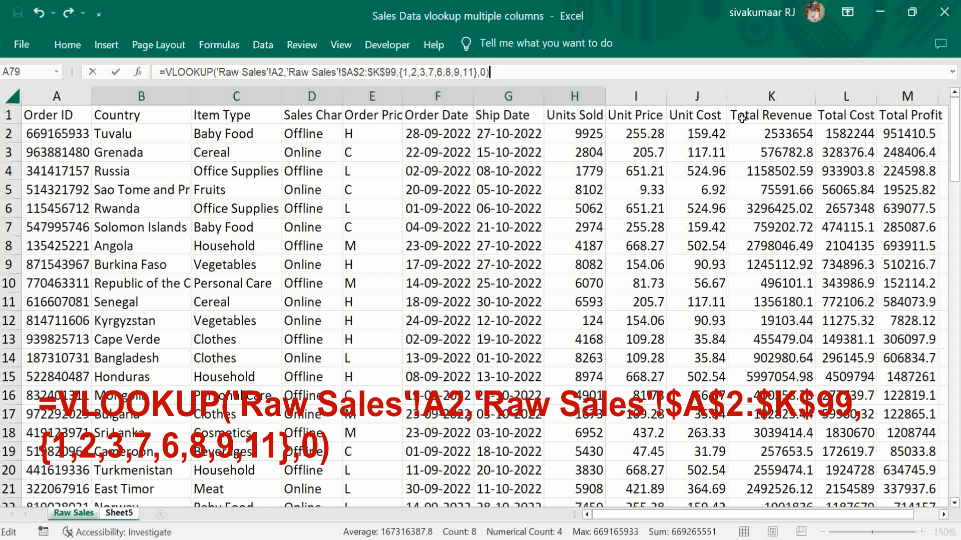
pyautogui.press('Return')
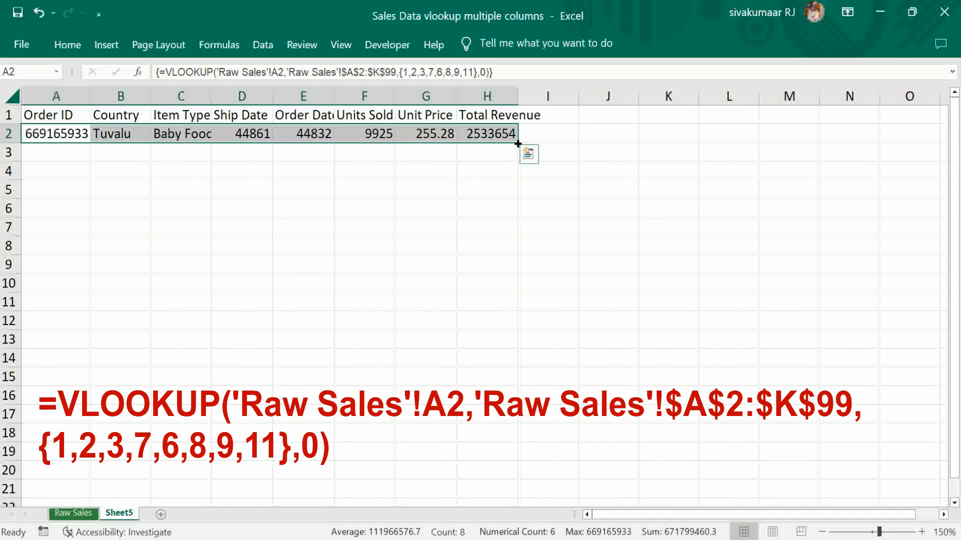
pyautogui.moveTo(518, 144); pyautogui.dragTo(470, 288)
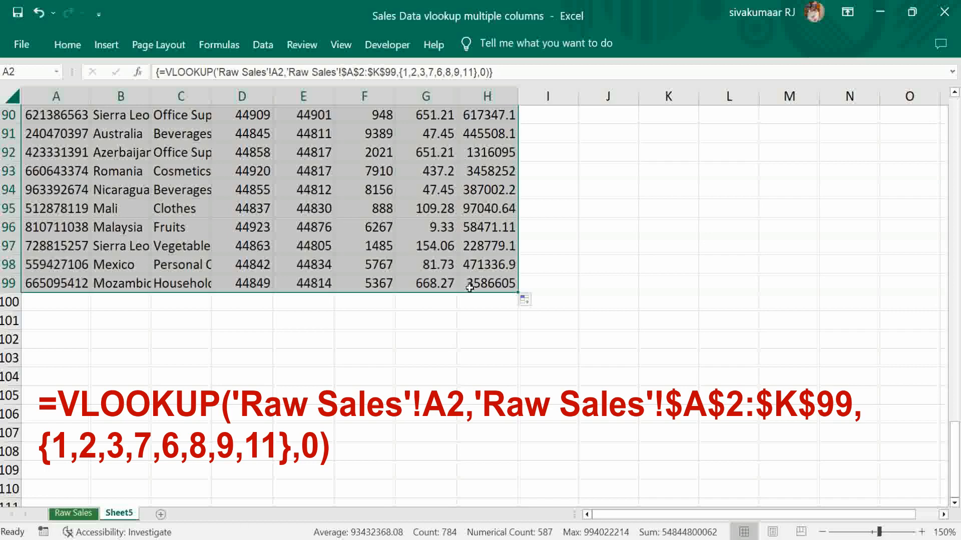
pyautogui.hotkey('ctrl', 'Home')
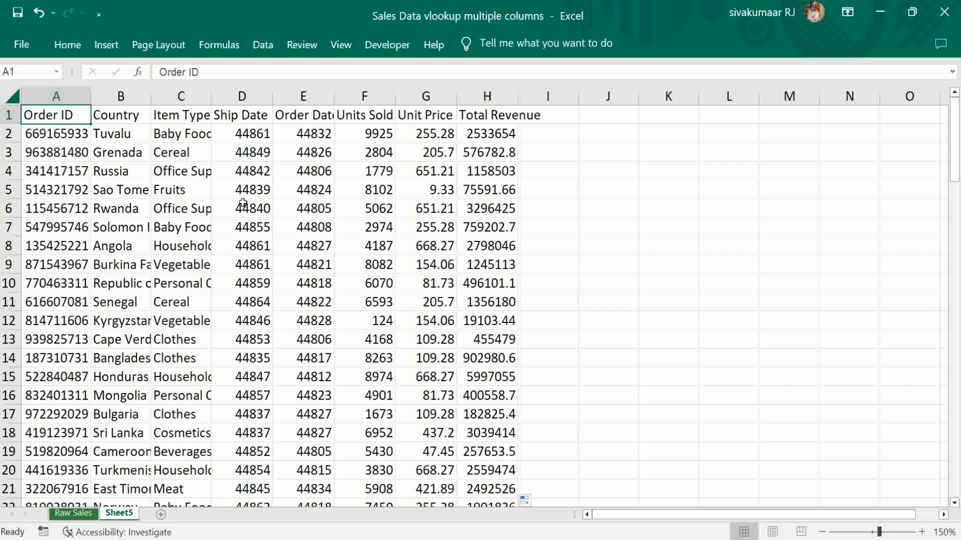
# Step: Format the Ship Date and Order Date values in D2:E99 as Date with the type *14-03-2012
pyautogui.click(249, 135)
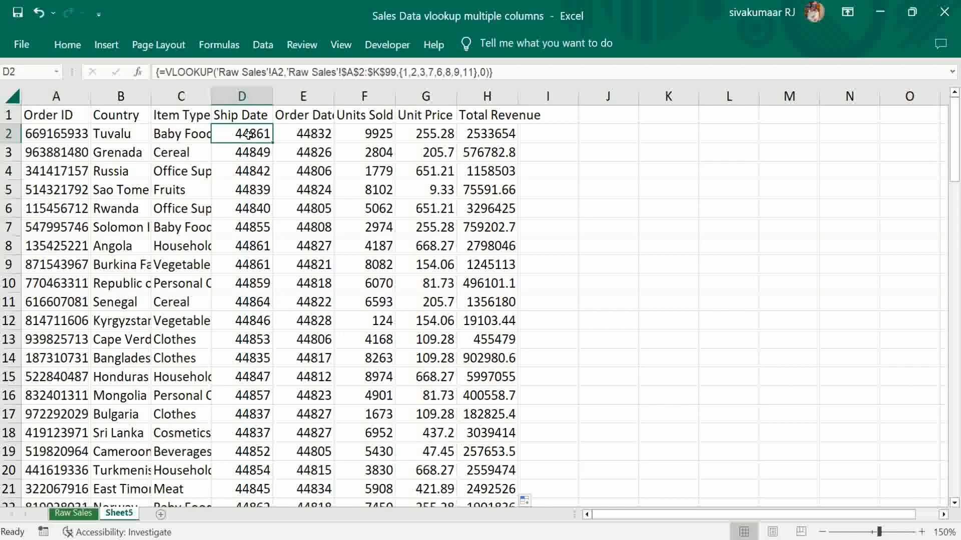
pyautogui.hotkey('shift', 'Right')
pyautogui.hotkey('shift', 'Down')
pyautogui.hotkey('shift', 'Down')
pyautogui.hotkey('shift', 'Down')
pyautogui.hotkey('shift', 'Down')
pyautogui.hotkey('shift', 'Down')
pyautogui.hotkey('shift', 'Down')
pyautogui.hotkey('shift', 'Down')
pyautogui.hotkey('shift', 'Down')
pyautogui.hotkey('shift', 'Down')
pyautogui.hotkey('shift', 'Down')
pyautogui.hotkey('shift', 'Down')
pyautogui.hotkey('shift', 'Down')
pyautogui.hotkey('shift', 'Down')
pyautogui.hotkey('shift', 'Down')
pyautogui.hotkey('shift', 'Down')
pyautogui.hotkey('shift', 'Down')
pyautogui.hotkey('shift', 'Down')
pyautogui.hotkey('shift', 'Down')
pyautogui.hotkey('shift', 'Down')
pyautogui.hotkey('shift', 'Down')
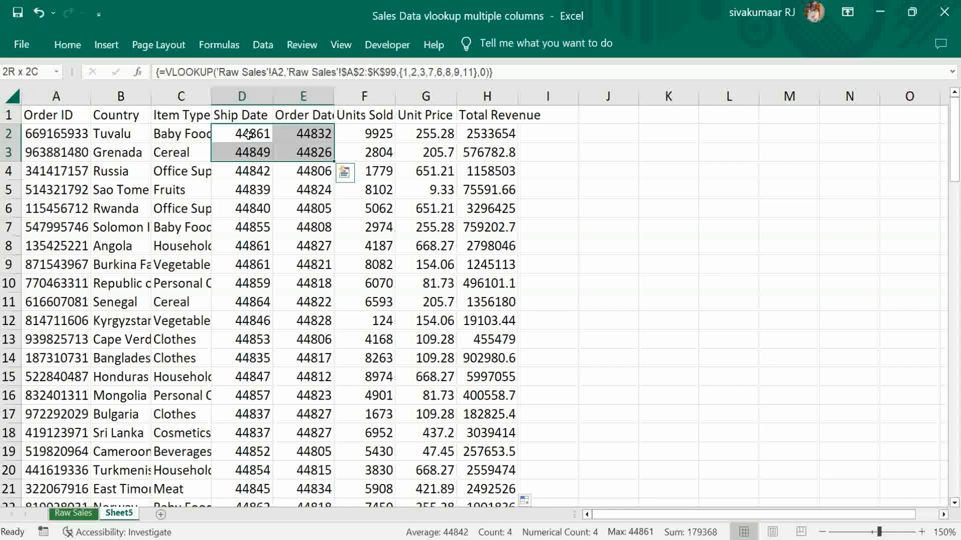
pyautogui.hotkey('shift', 'Down')
pyautogui.hotkey('ctrl', 'shift', 'Down')
pyautogui.rightClick(263, 109)
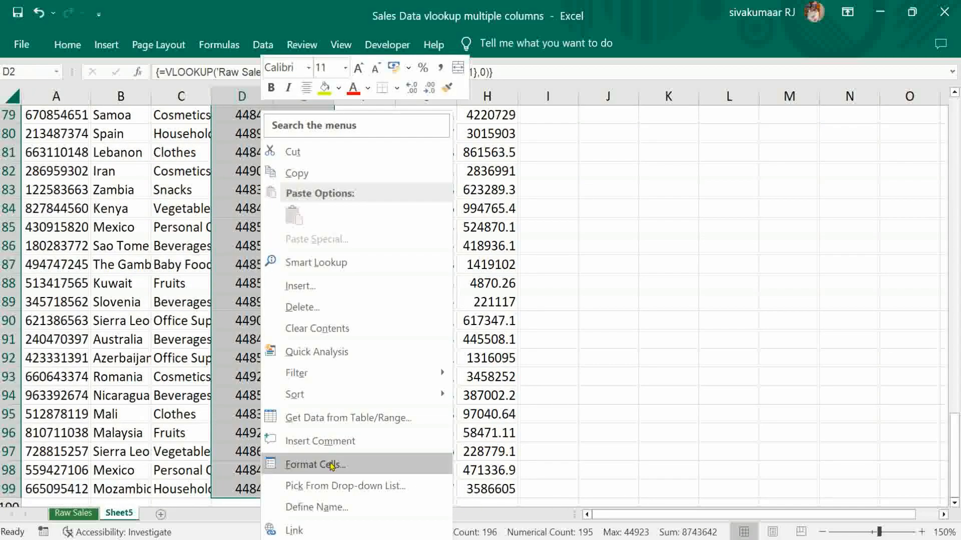
pyautogui.click(331, 466)
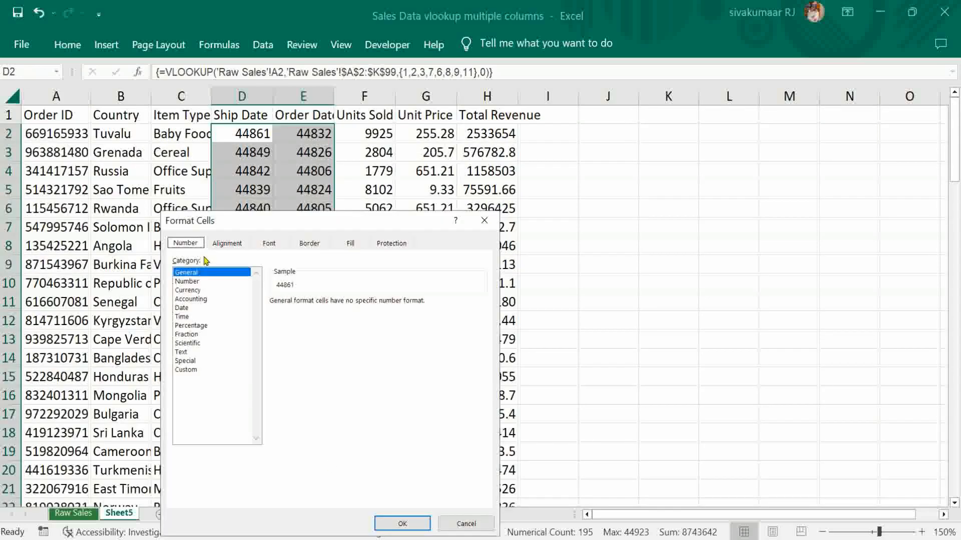
pyautogui.click(193, 308)
pyautogui.click(414, 526)
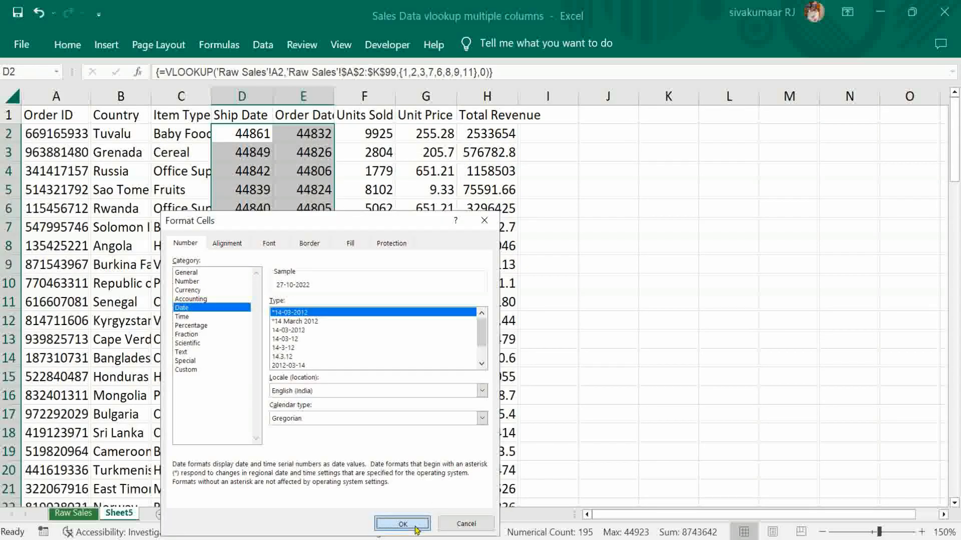
# Step: Autofit the widths of columns A to H on Sheet5 to their contents
pyautogui.press('Up')
pyautogui.press('Right')
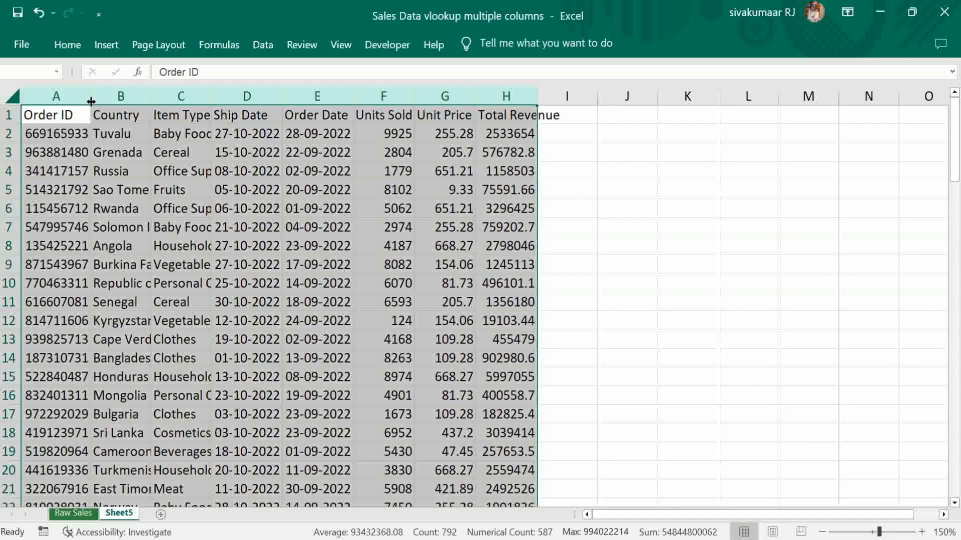
pyautogui.doubleClick(90, 104)
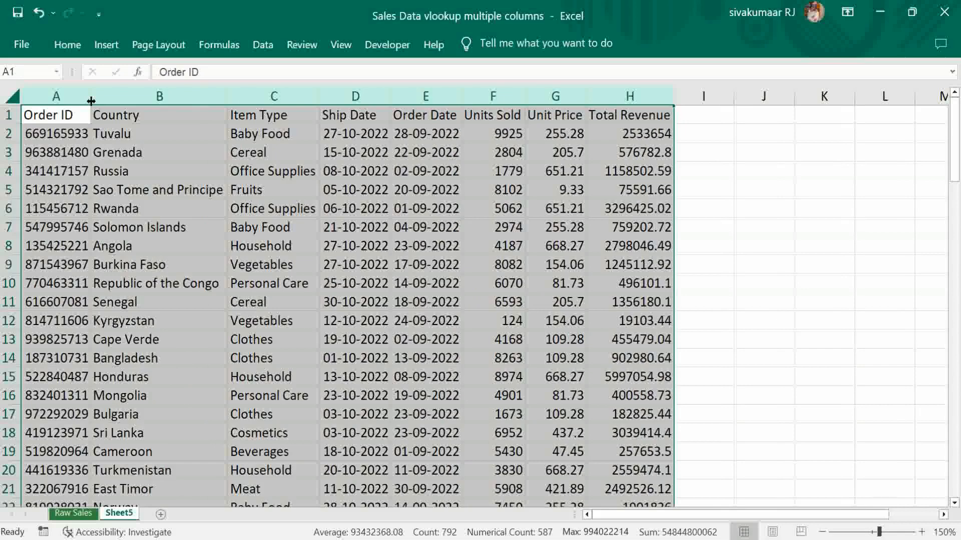
# Step: Compare the lookup results on Sheet5 with the source data on the Raw Sales sheet
pyautogui.click(144, 185)
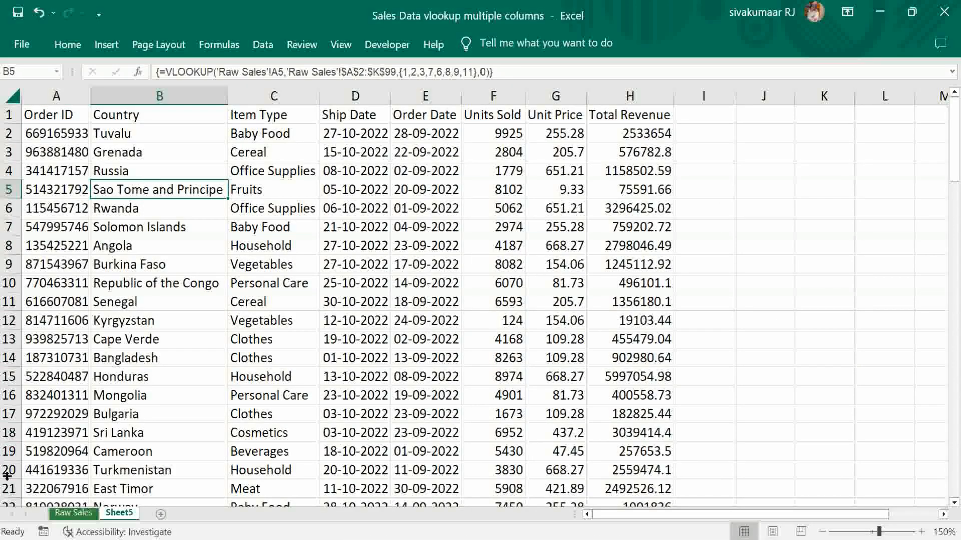
pyautogui.click(74, 515)
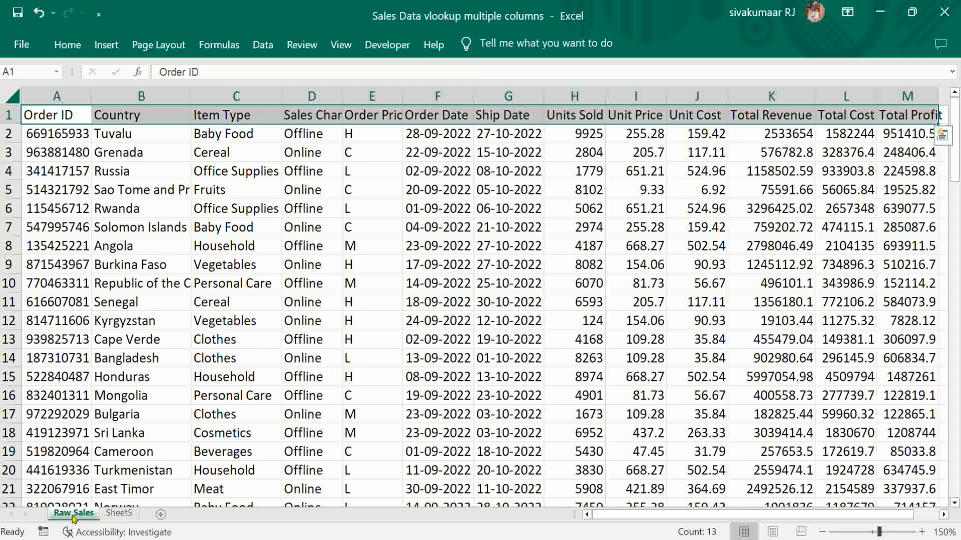
pyautogui.click(109, 518)
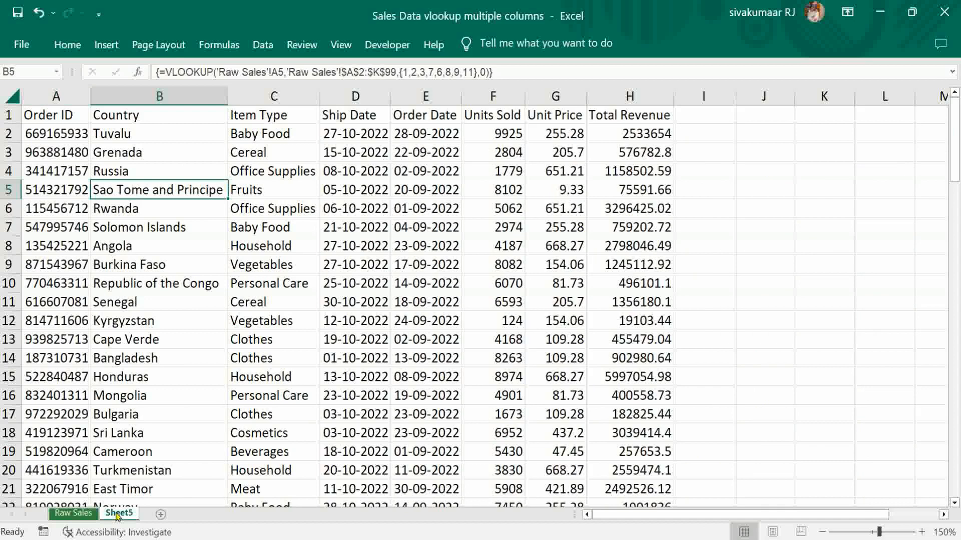
pyautogui.click(203, 353)
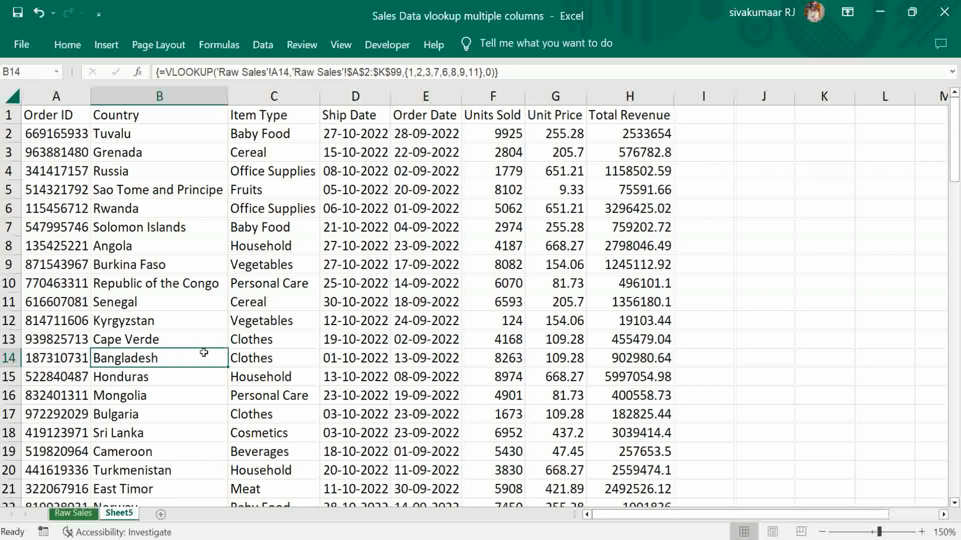